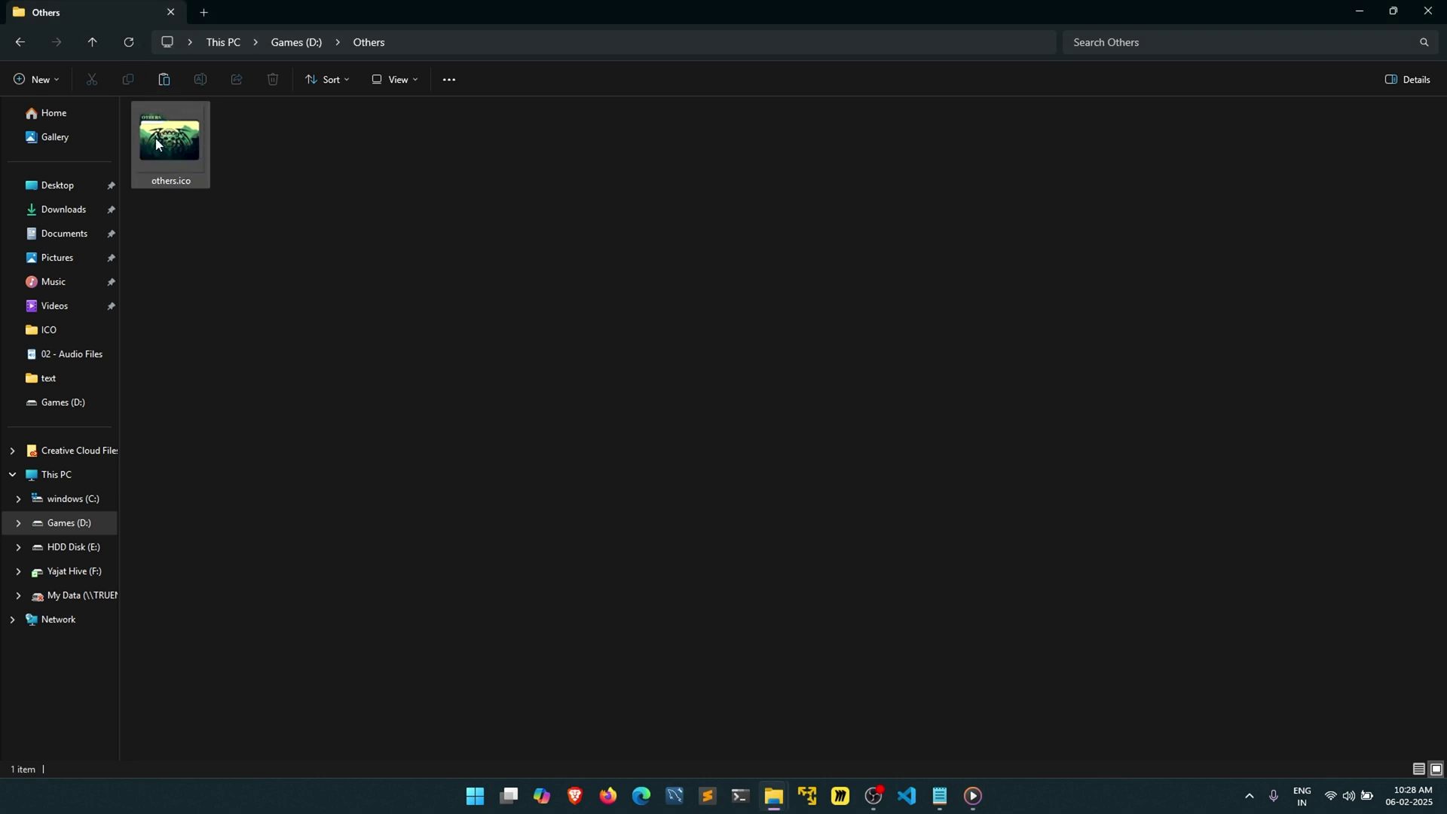
- Create a new text document in the Others folder and rename it desktop.ini, accepting the extension change
{"action": "right_click", "coordinate": [476, 231]}
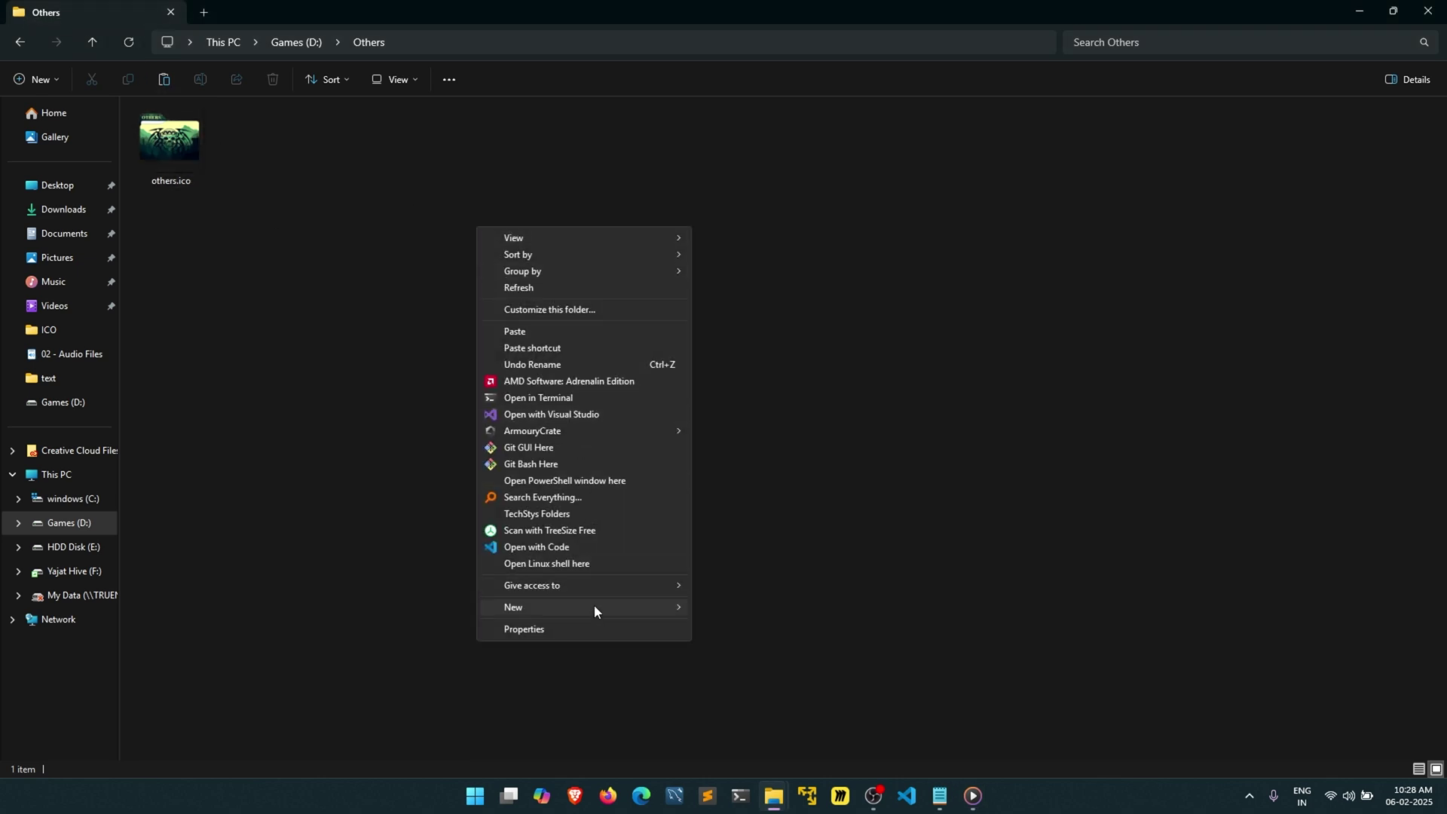
{"action": "mouse_move", "coordinate": [594, 607]}
{"action": "left_click", "coordinate": [745, 567]}
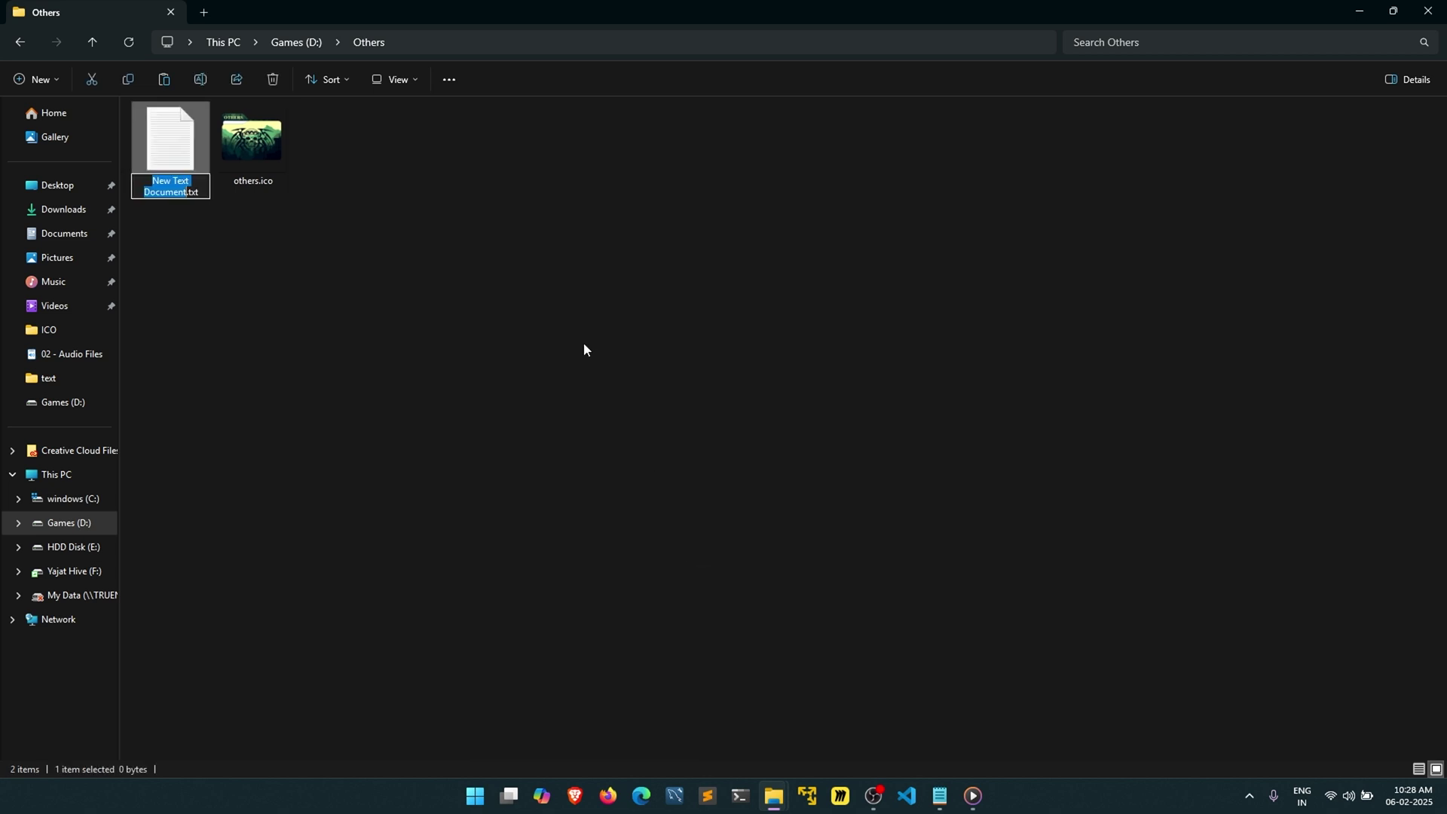
{"action": "type", "text": "desktop.iy"}
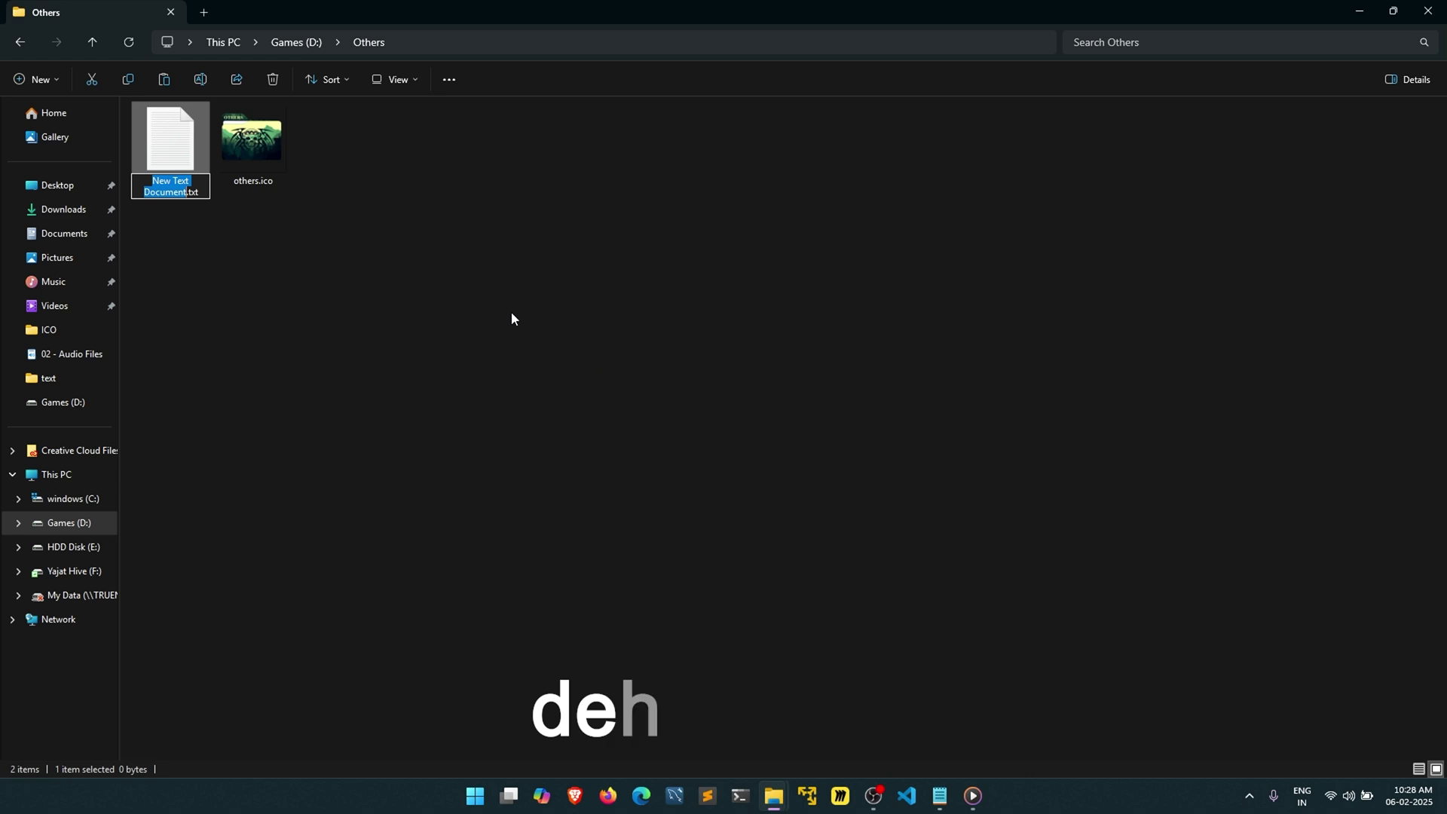
{"action": "type", "text": "des"}
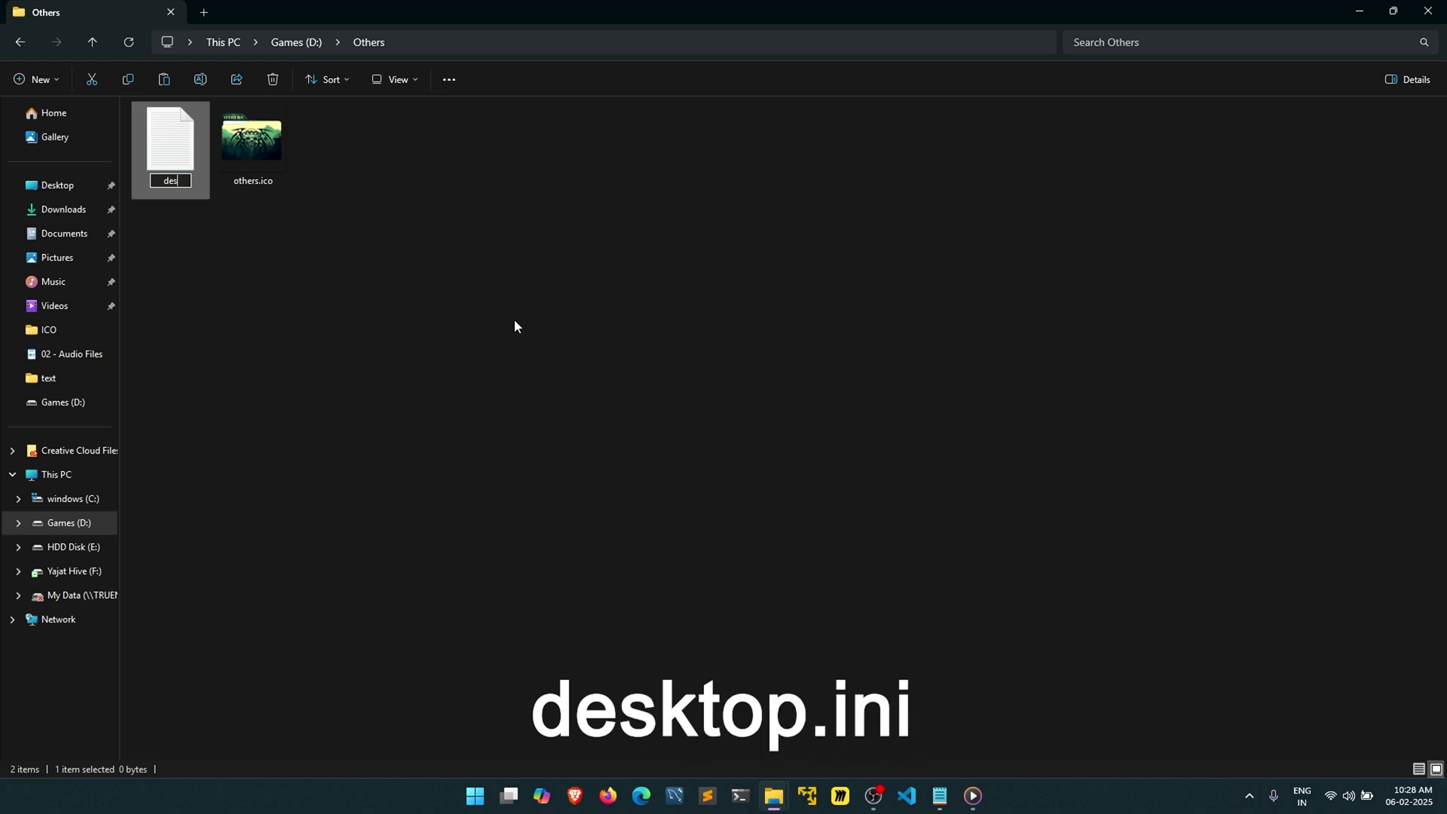
{"action": "type", "text": "ktop.ini"}
{"action": "key", "text": "Return"}
{"action": "key", "text": "Return"}
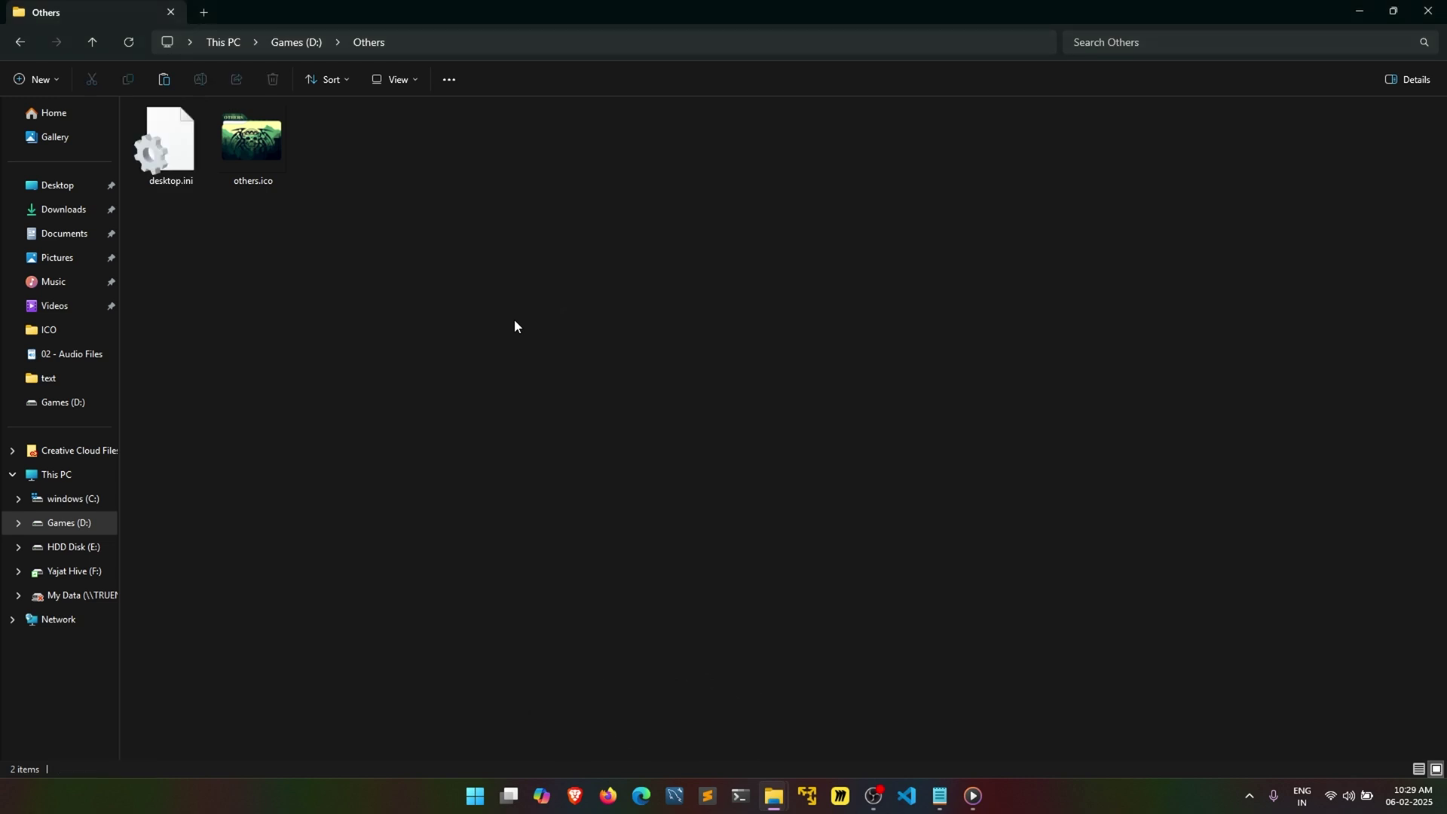
- Open desktop.ini in Notepad and move its window over the Others folder
{"action": "right_click", "coordinate": [178, 170]}
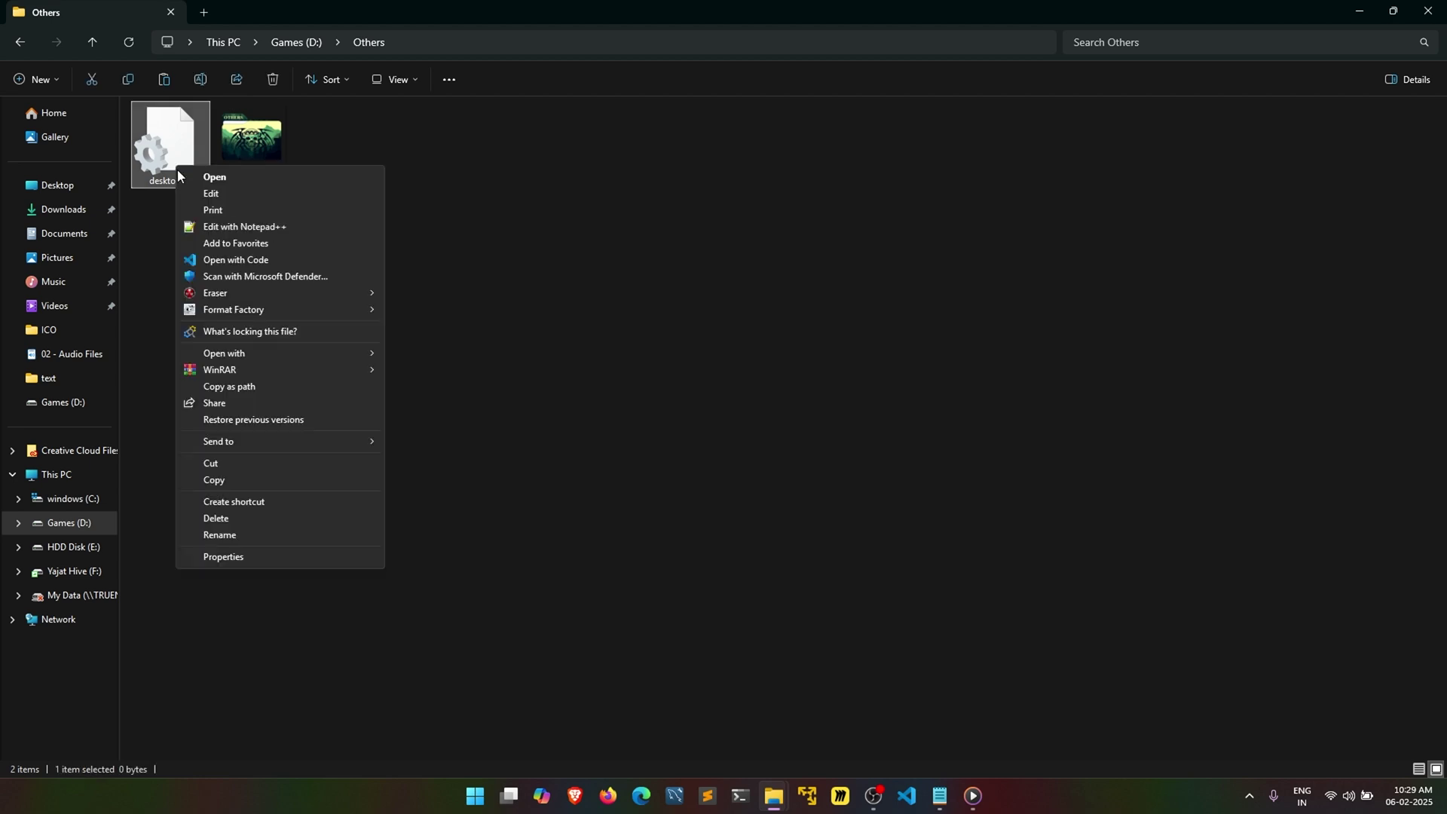
{"action": "mouse_move", "coordinate": [330, 360]}
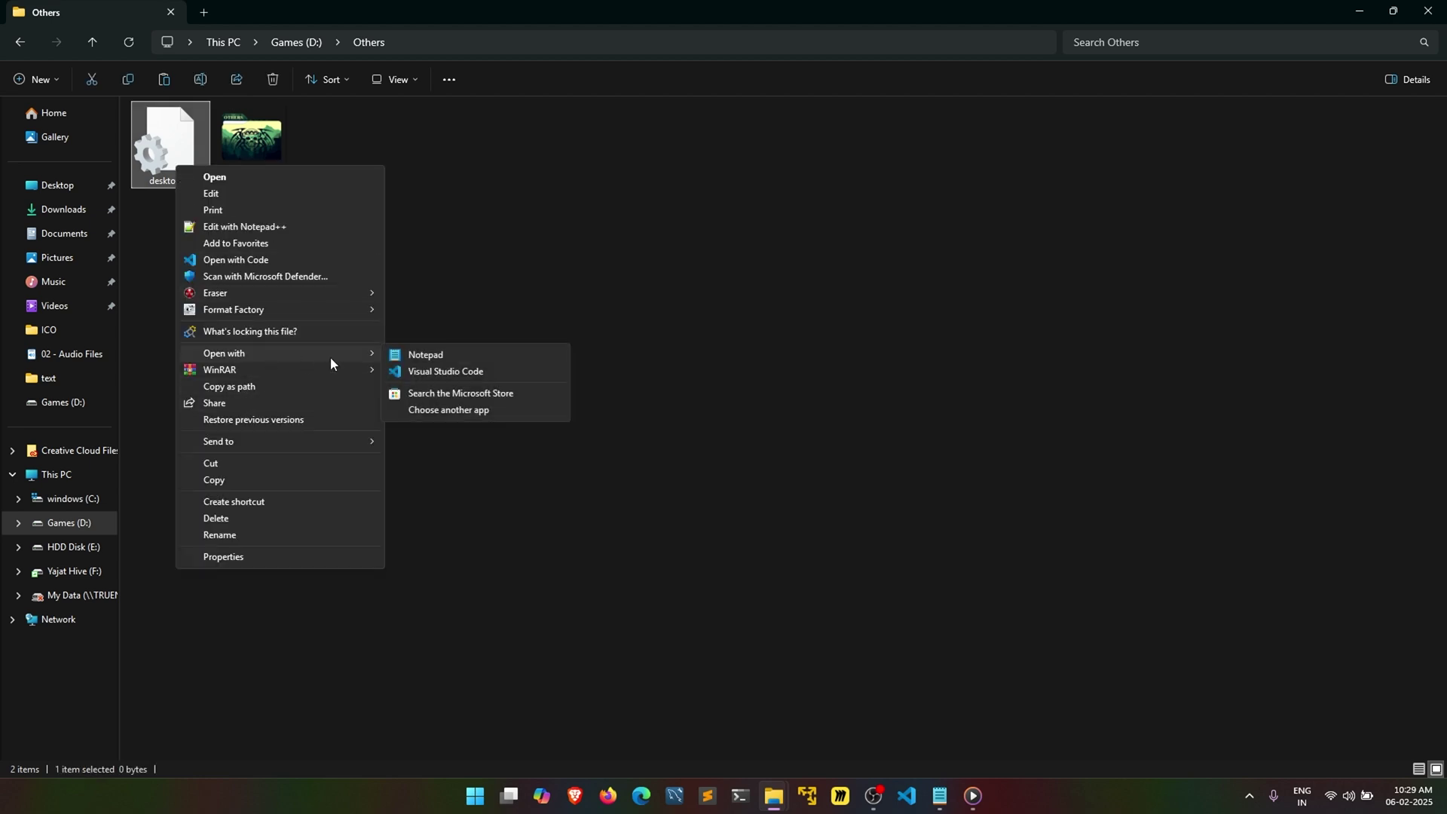
{"action": "left_click", "coordinate": [426, 355]}
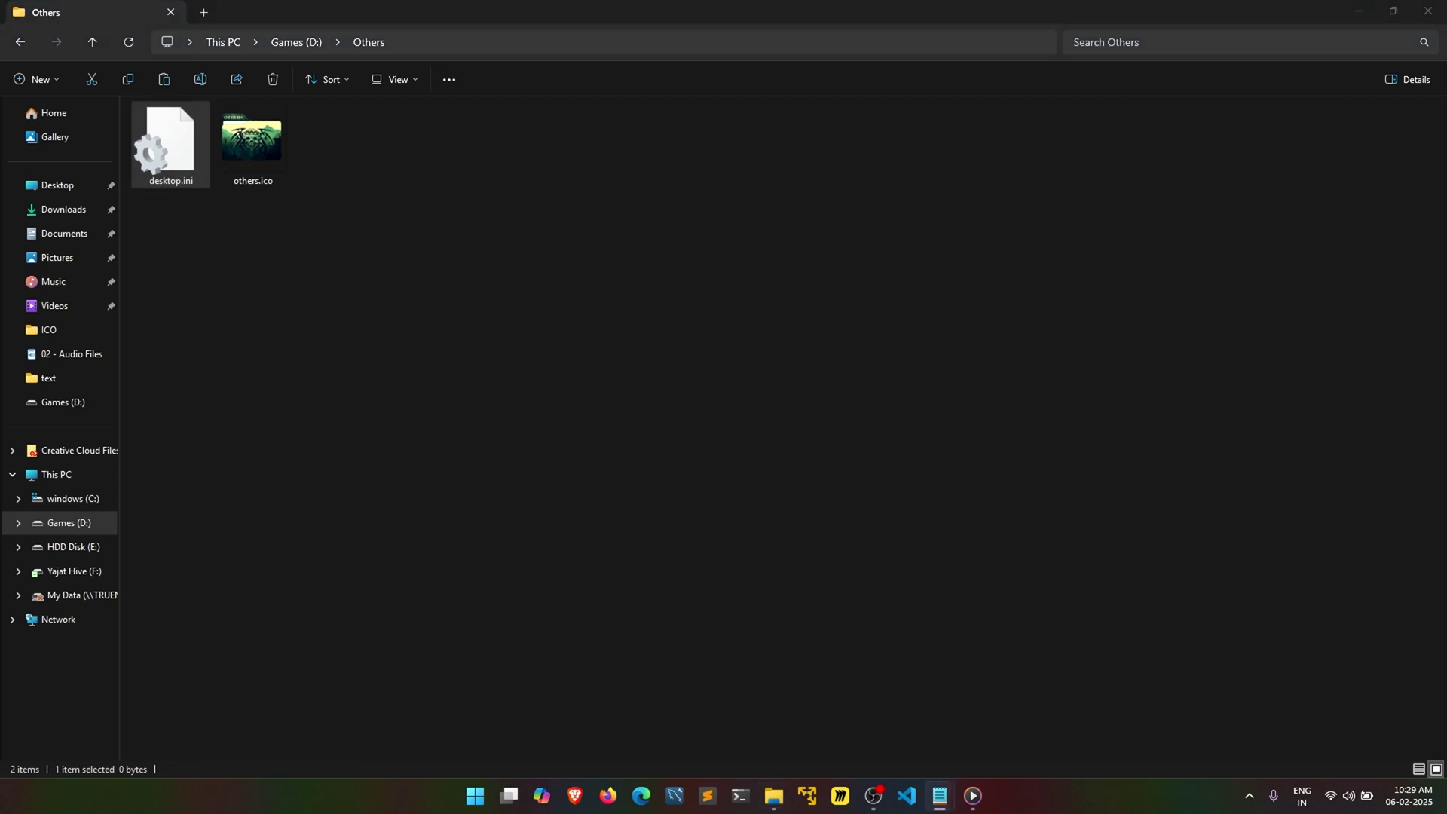
{"action": "left_click_drag", "start_coordinate": [1427, 303], "coordinate": [676, 160]}
- Enter the lines "[.ShellClassInfo]" and "IconResource=D:\Others\others.ico,0" in desktop.ini and save the file
{"action": "type", "text": "[.Sh"}
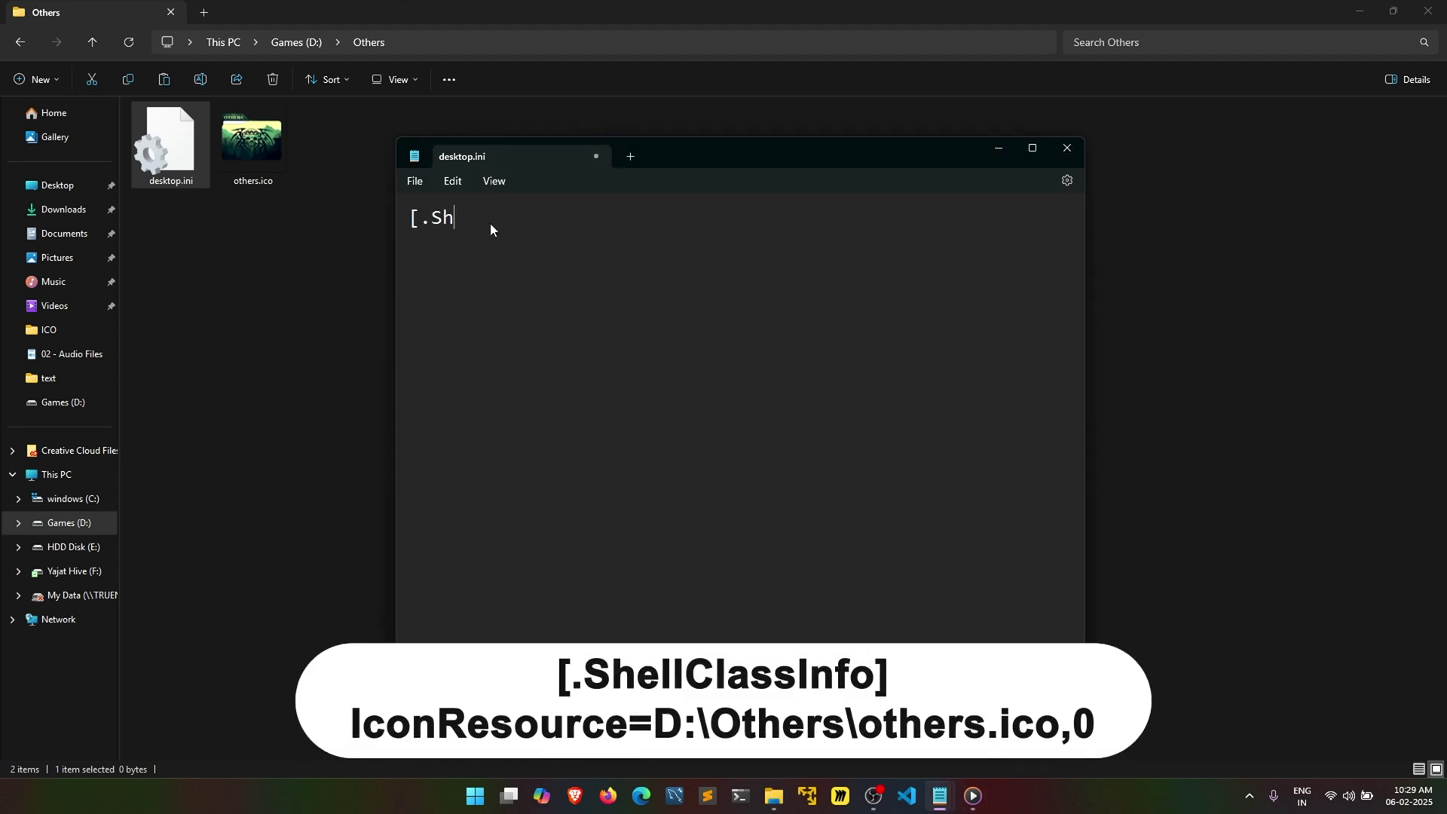
{"action": "type", "text": "ellClassInfo]"}
{"action": "key", "text": "Return"}
{"action": "type", "text": "IconResource=D:"}
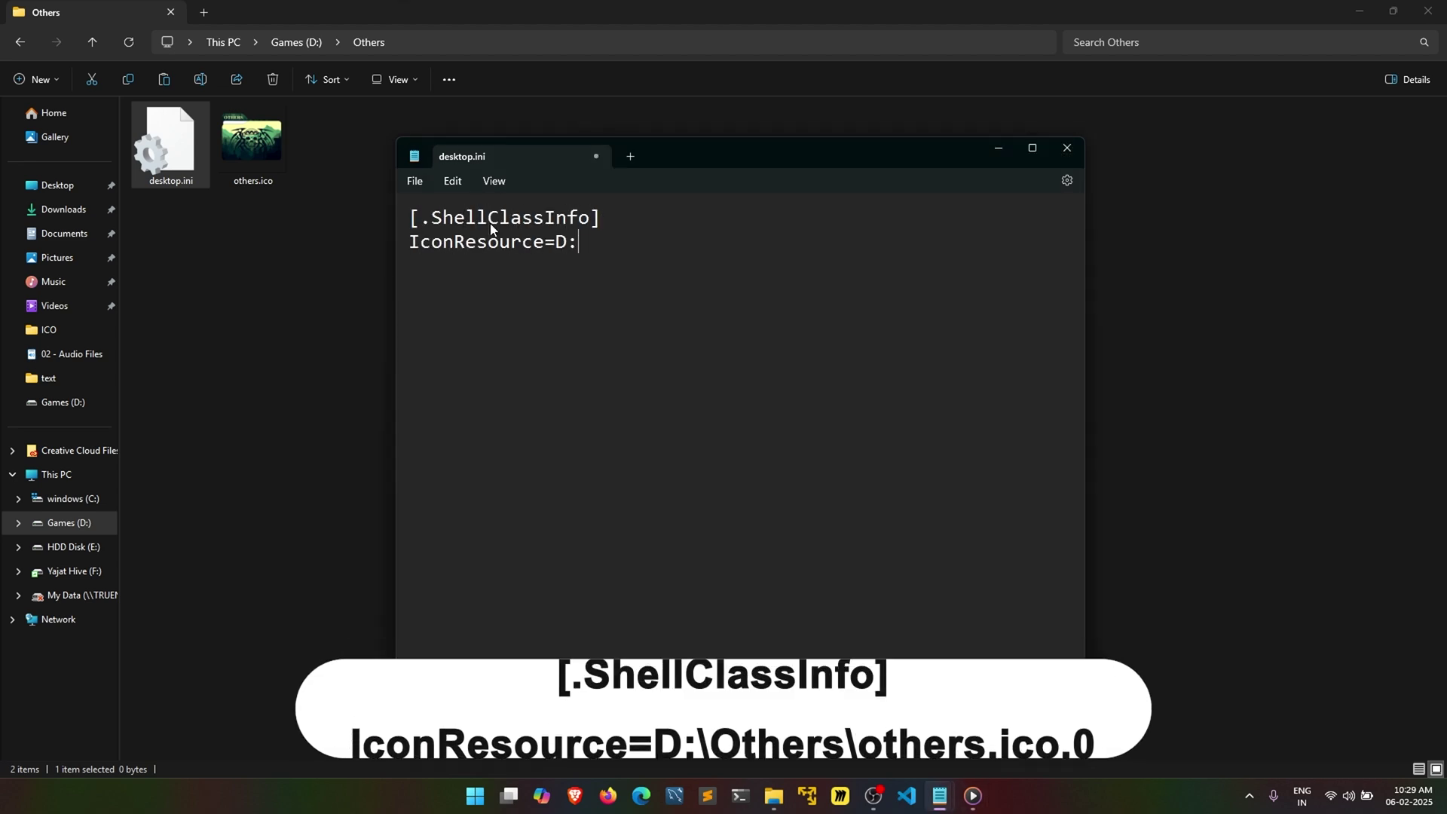
{"action": "type", "text": "\\Others\\others.ico,0"}
{"action": "key", "text": "Left"}
{"action": "key", "text": "Left"}
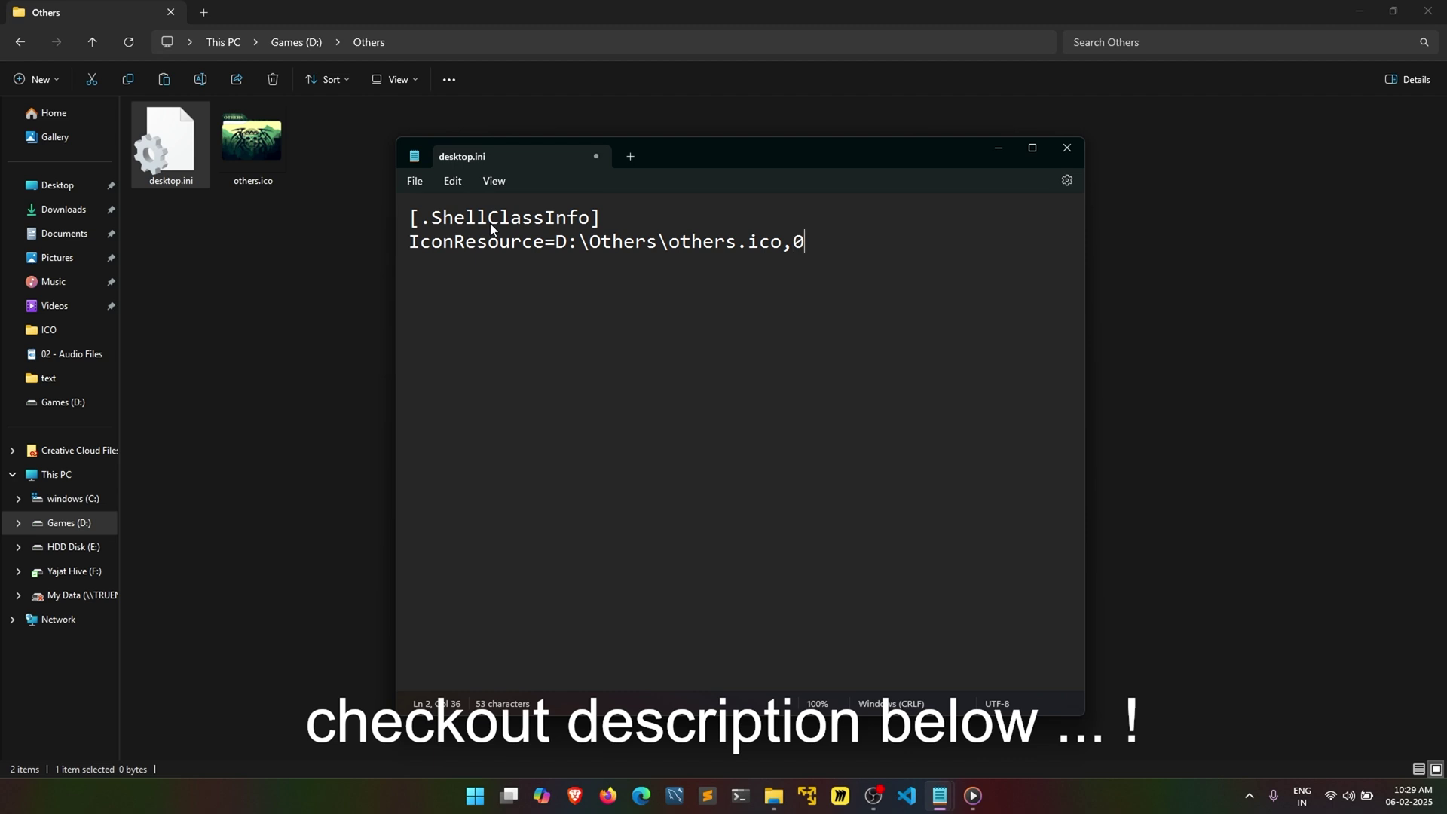
{"action": "key", "text": "ctrl+s"}
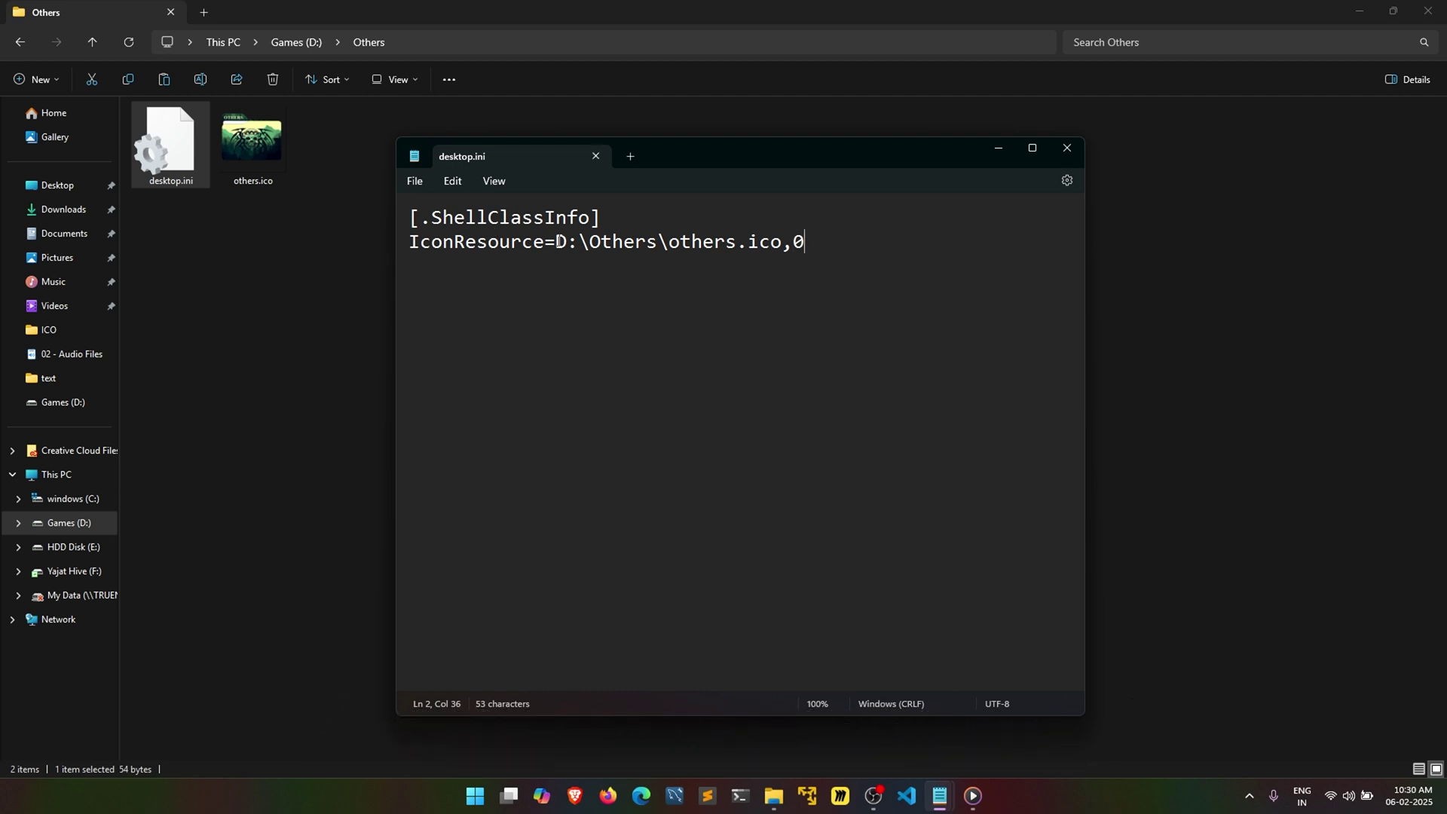
- Examine the icon file path and the icon index in the IconResource line
{"action": "left_click_drag", "start_coordinate": [557, 242], "coordinate": [753, 252]}
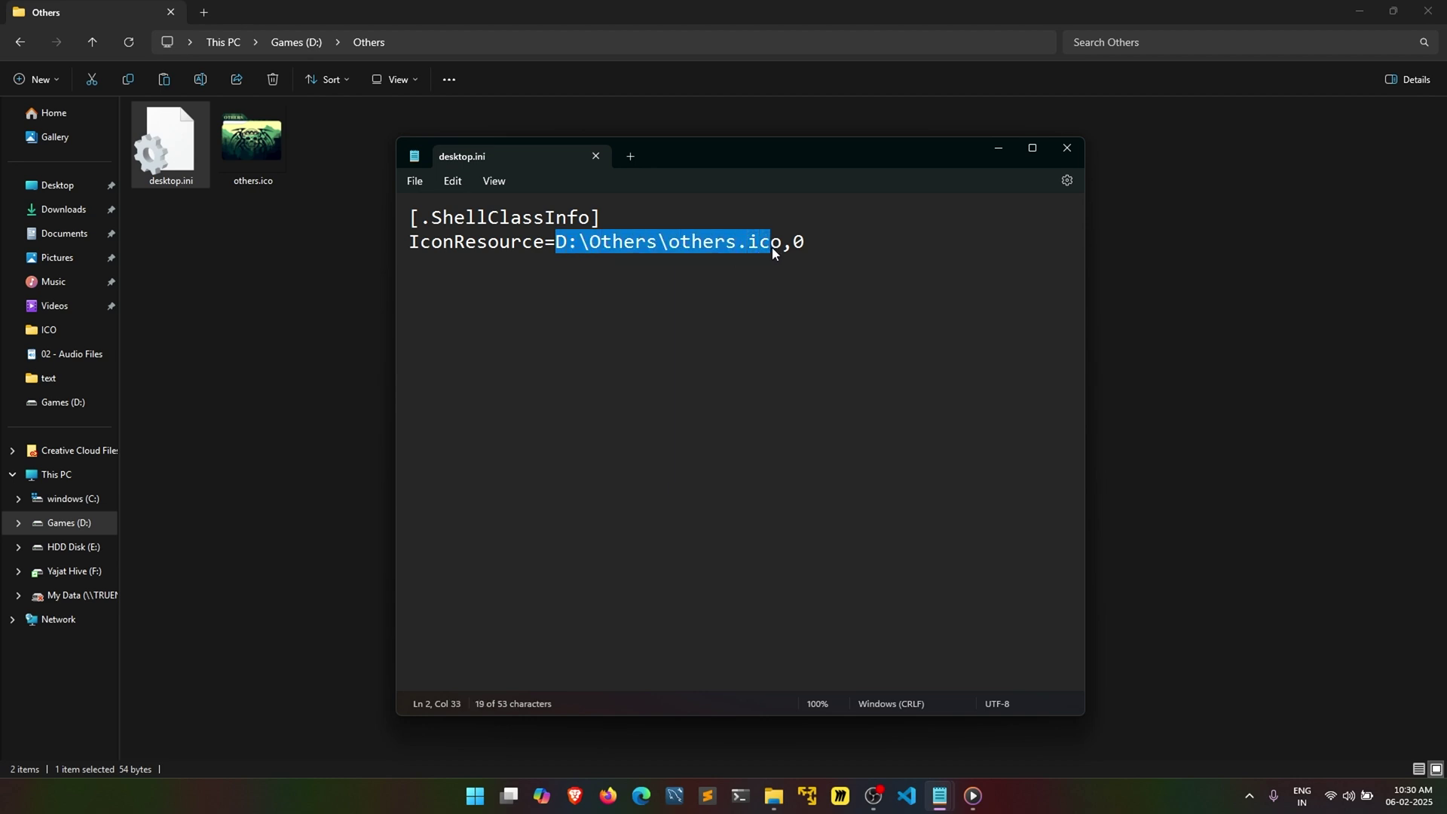
{"action": "left_click_drag", "start_coordinate": [772, 253], "coordinate": [781, 251]}
{"action": "left_click", "coordinate": [837, 240]}
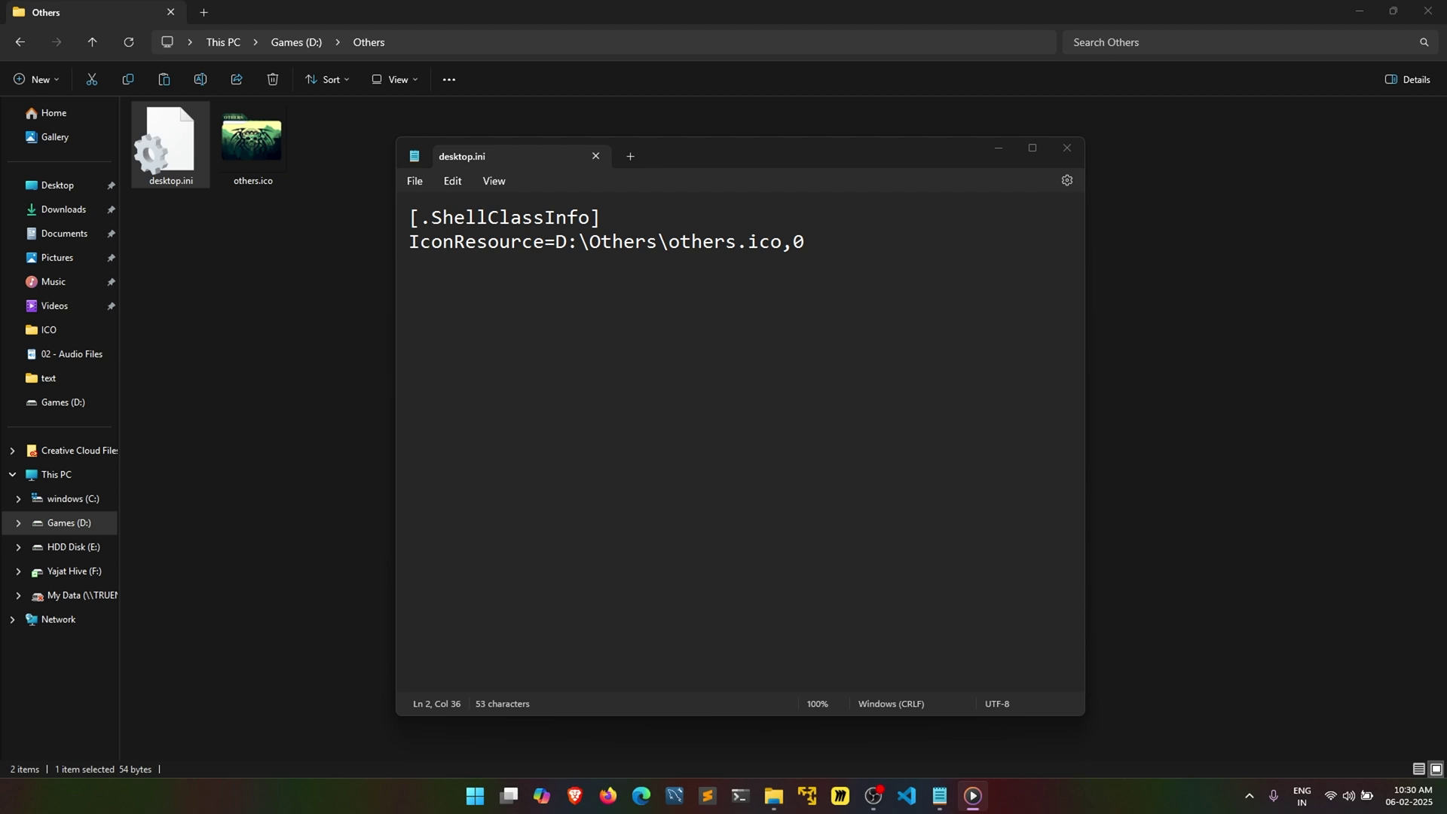
{"action": "left_click", "coordinate": [808, 242]}
{"action": "double_click", "coordinate": [797, 242]}
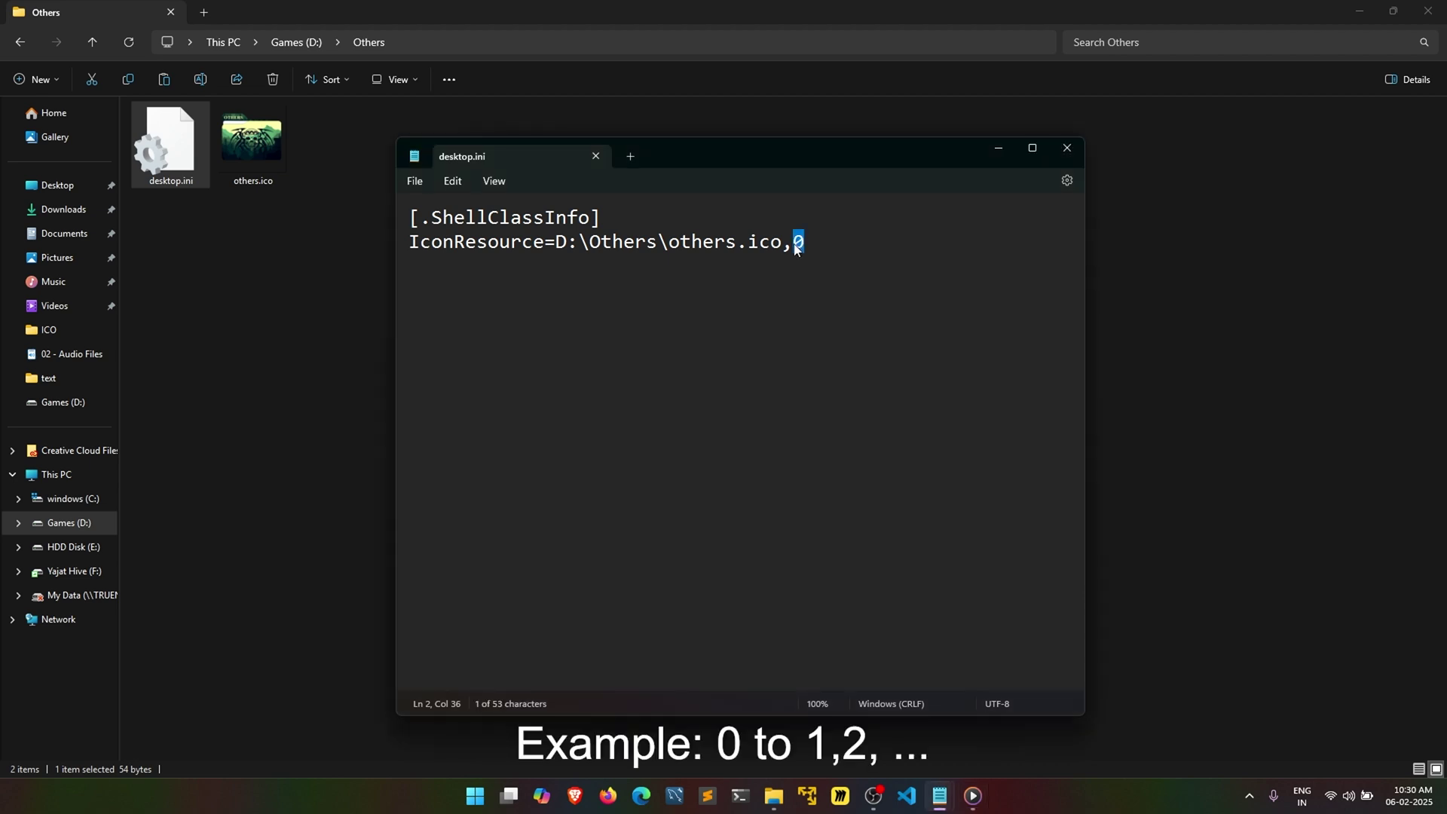
{"action": "left_click", "coordinate": [830, 244]}
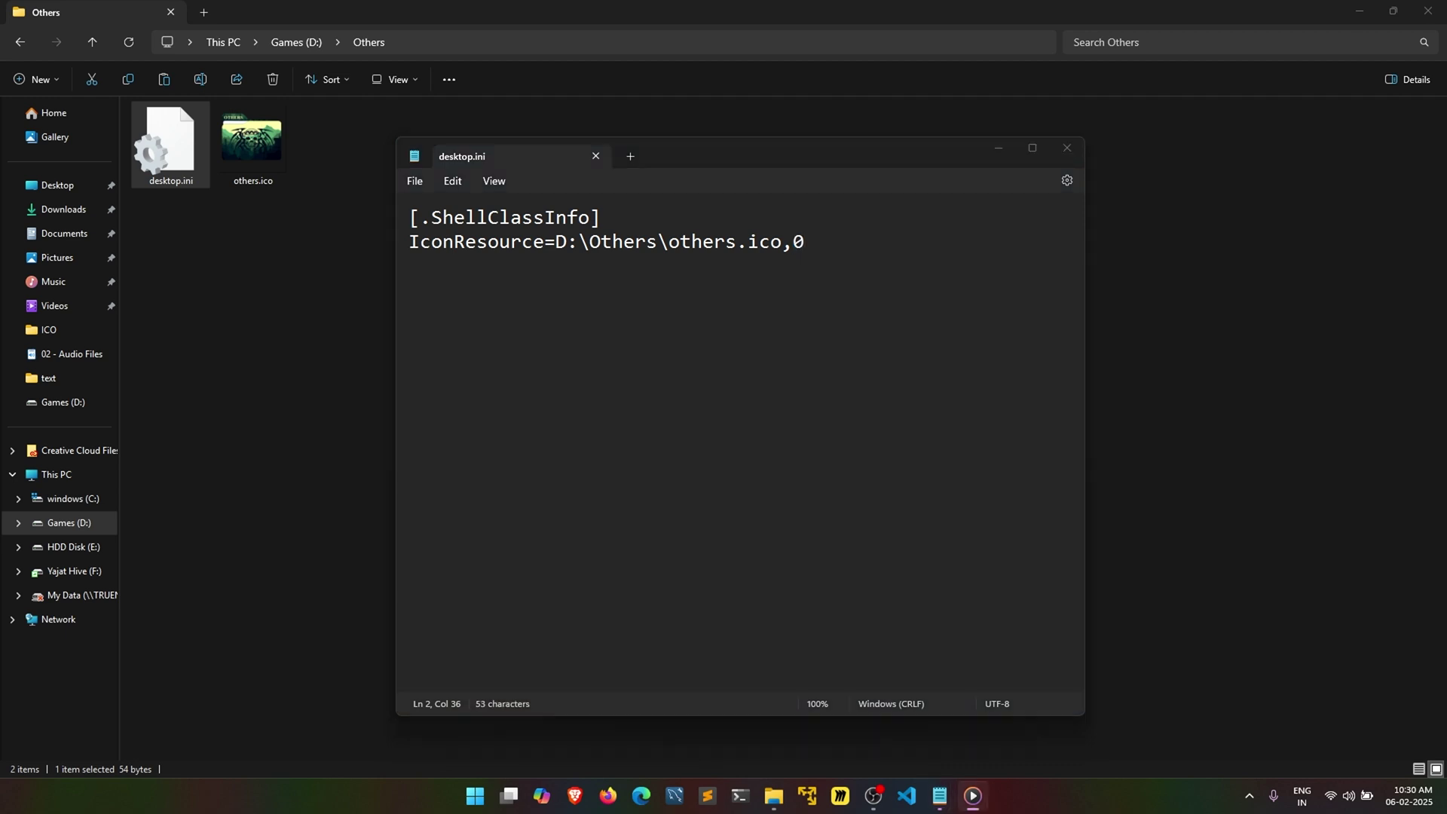
{"action": "left_click", "coordinate": [626, 347]}
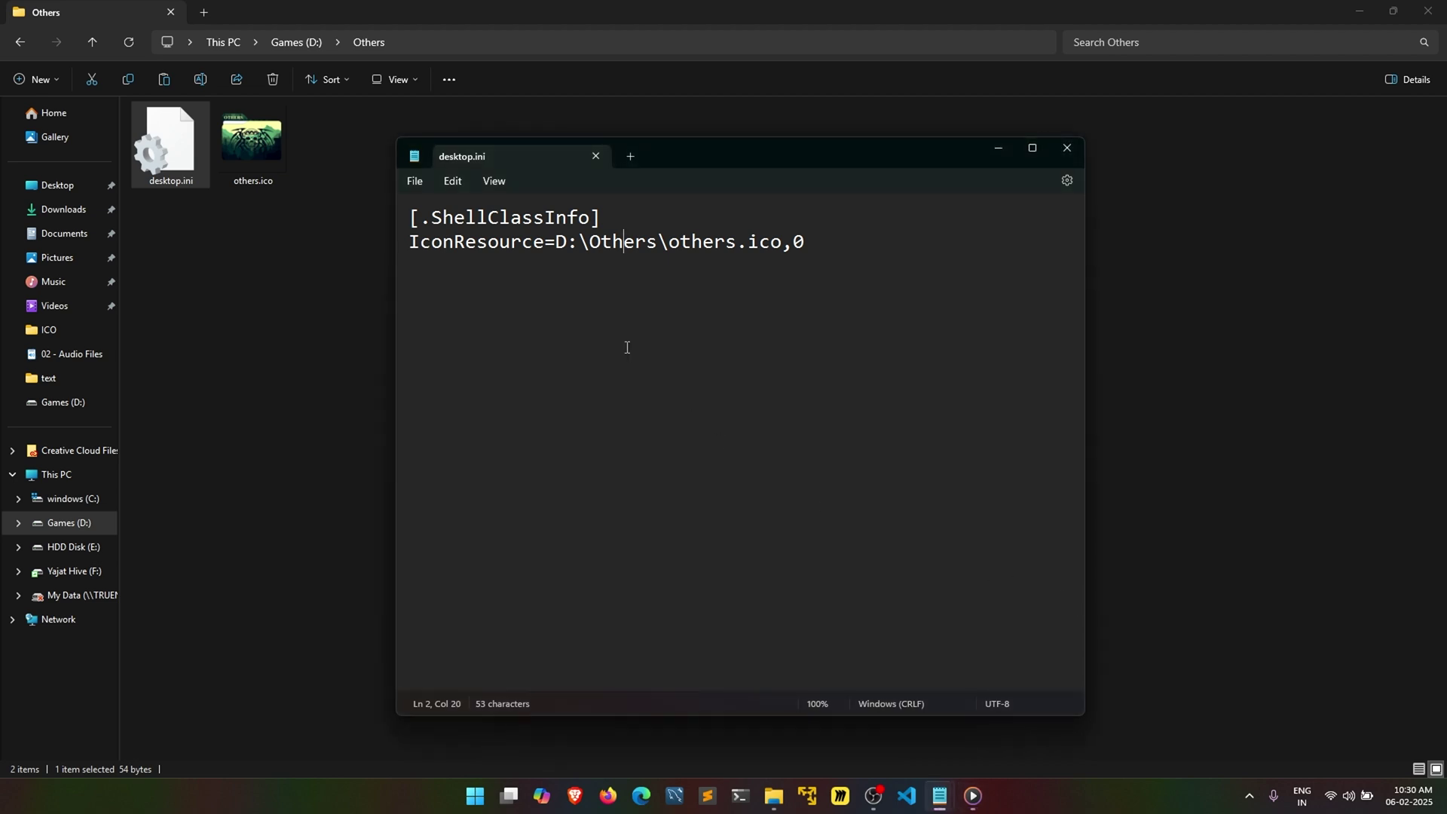
- Save desktop.ini again and close Notepad to return to the Others folder
{"action": "left_click", "coordinate": [414, 181]}
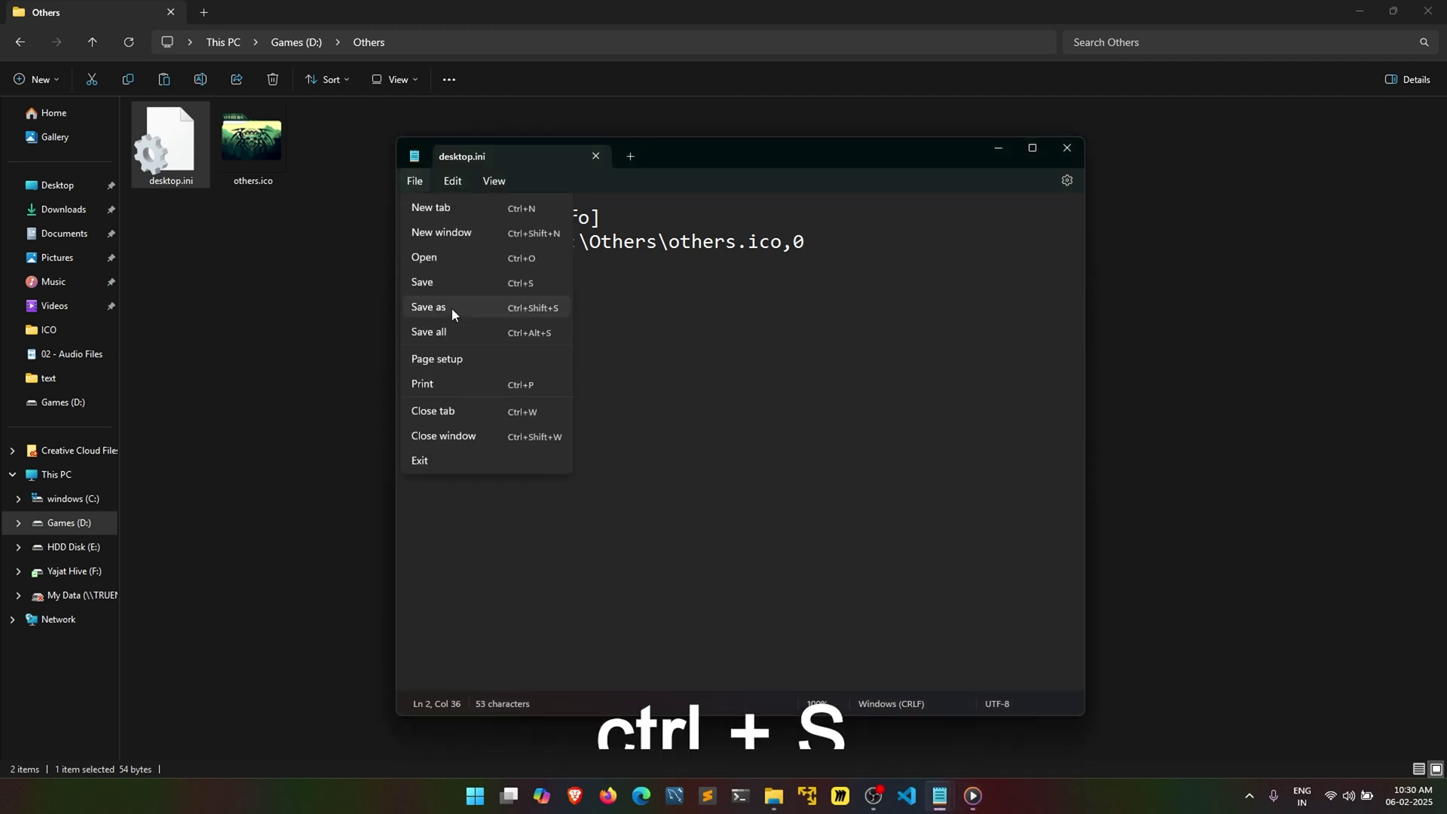
{"action": "left_click", "coordinate": [442, 283]}
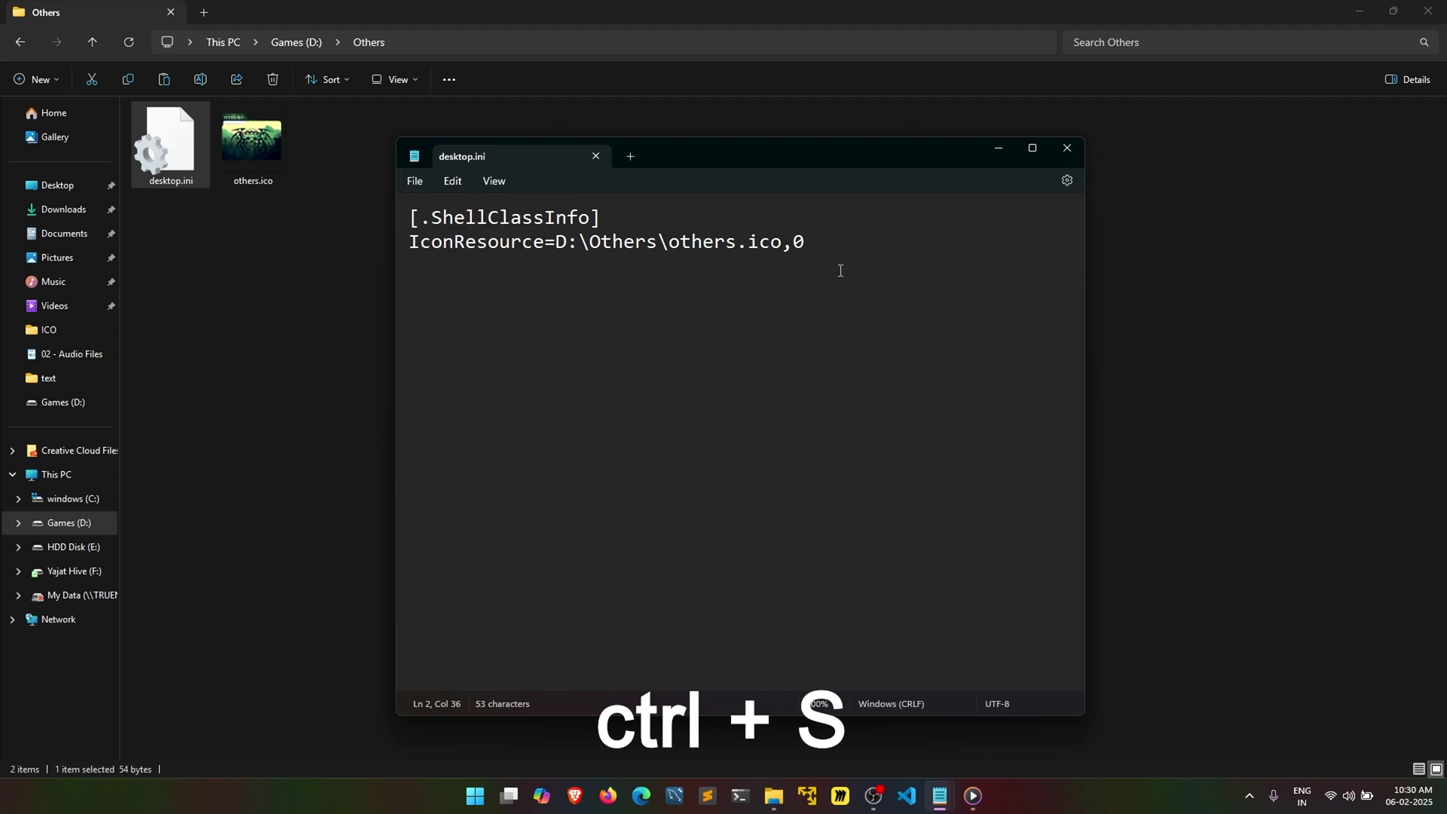
{"action": "left_click", "coordinate": [1066, 152]}
{"action": "left_click", "coordinate": [387, 287]}
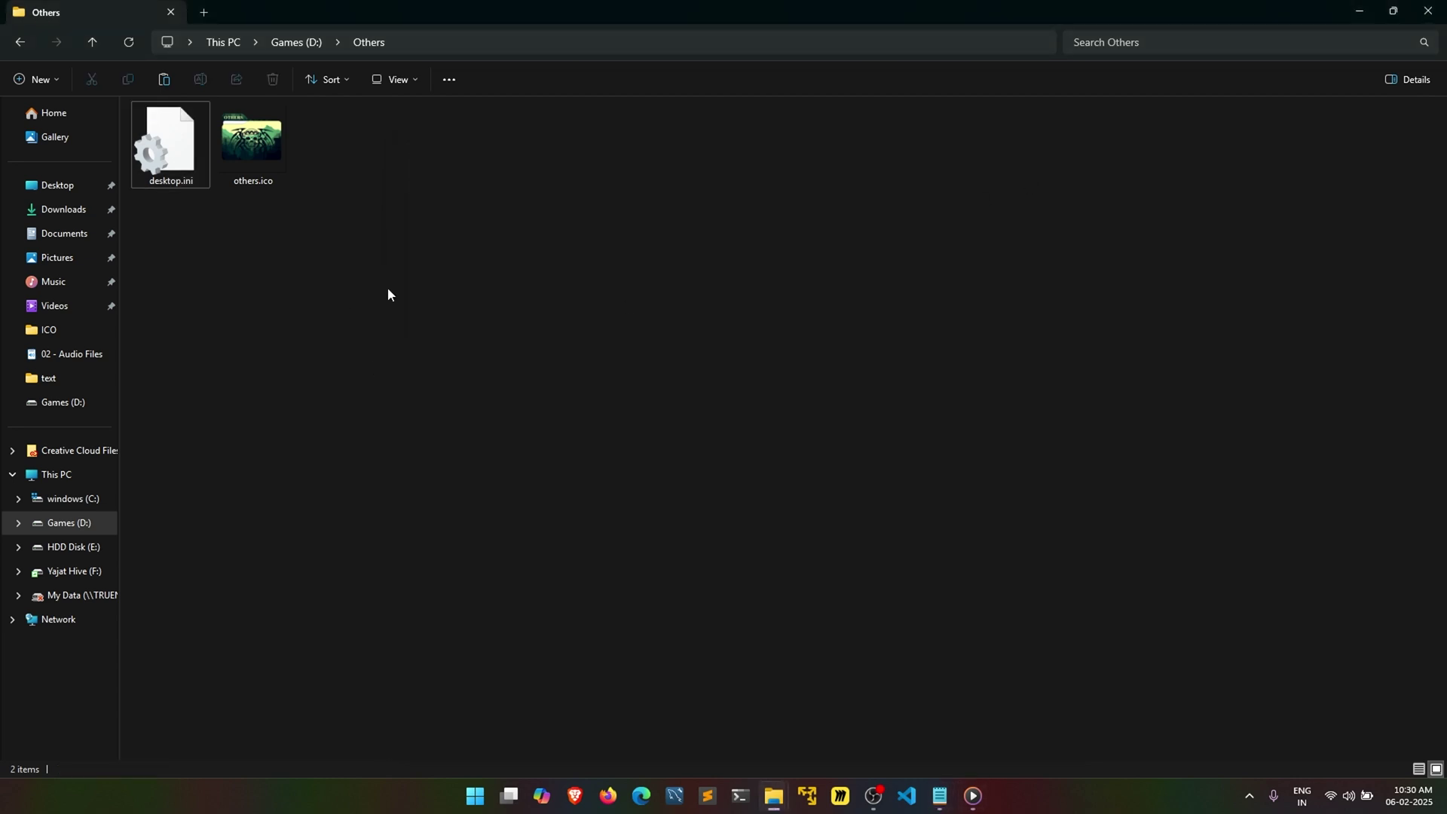
- Open a PowerShell window in the Others folder and move it clear of the folder's files
{"action": "right_click", "coordinate": [490, 289], "text": "shift"}
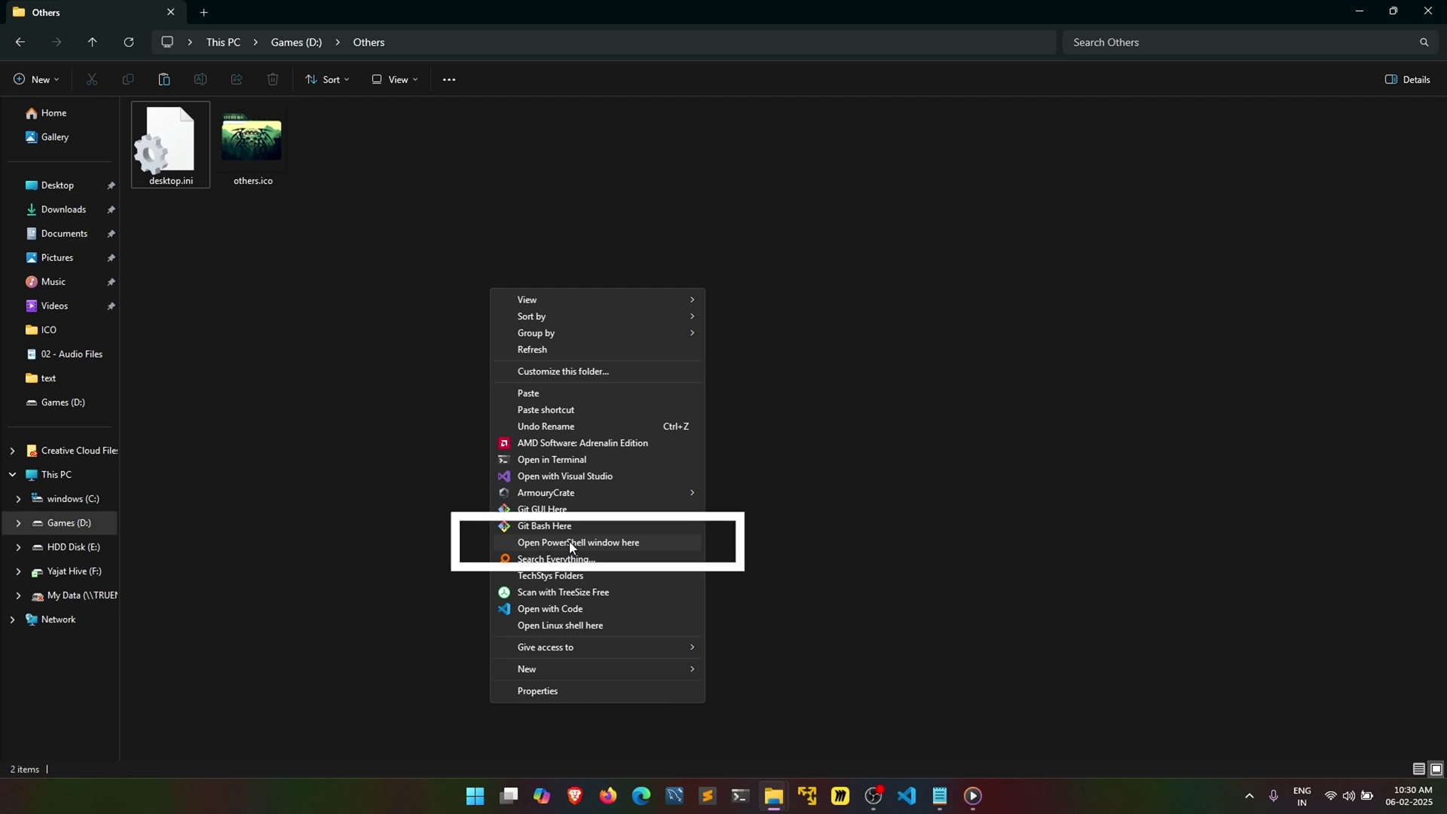
{"action": "left_click", "coordinate": [654, 541]}
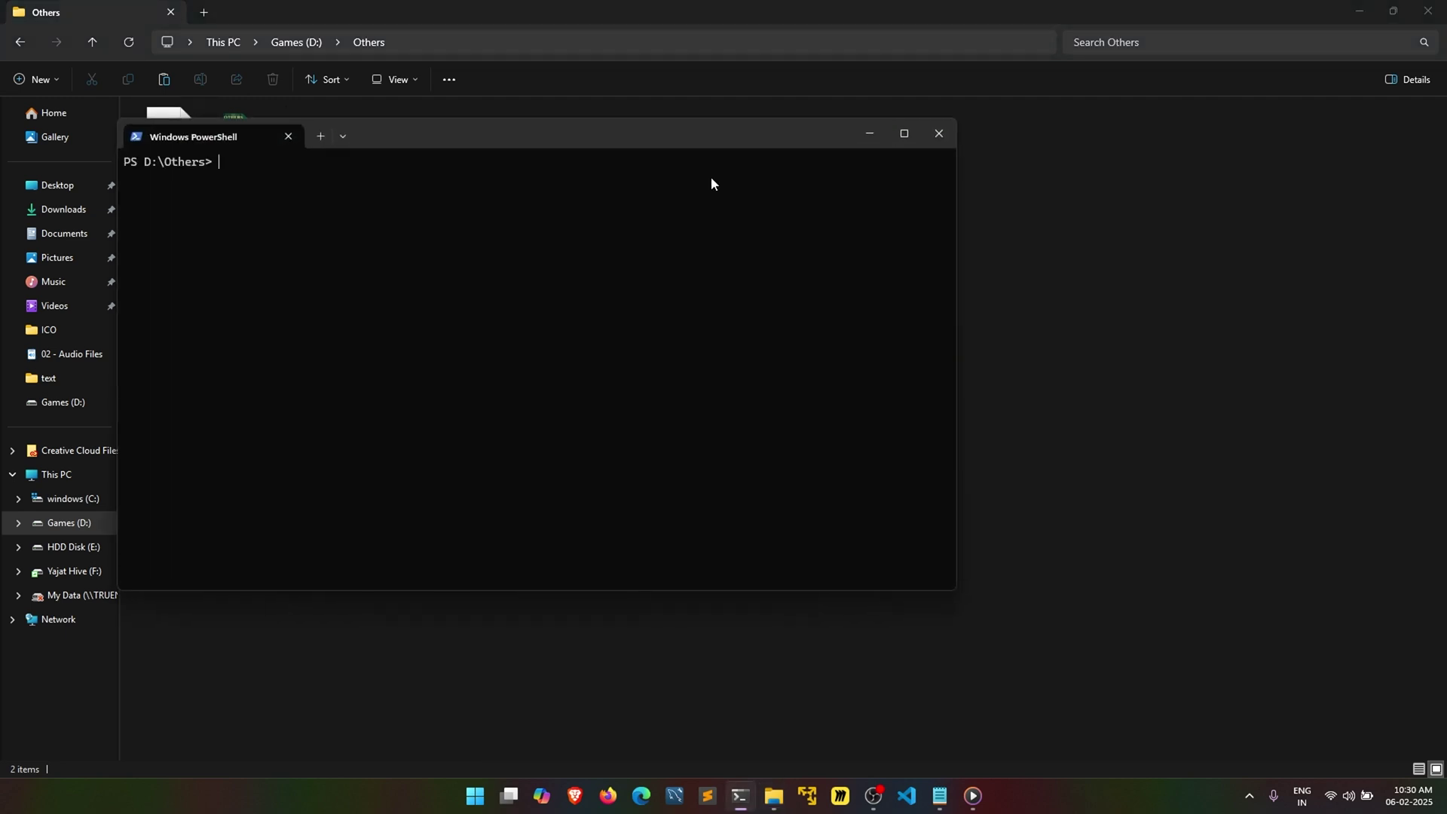
{"action": "left_click_drag", "start_coordinate": [536, 136], "coordinate": [776, 230]}
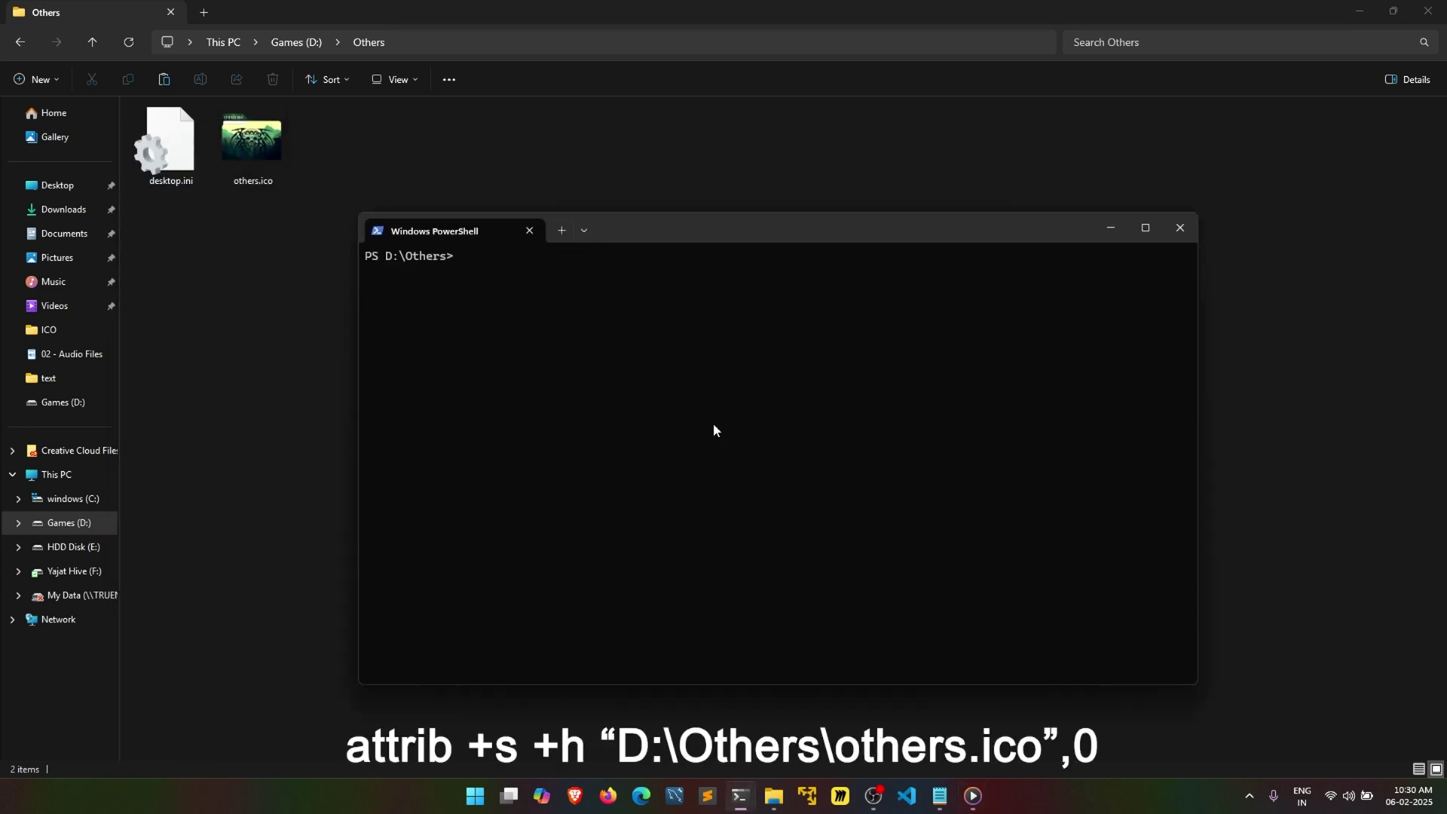
- Mark desktop.ini as a hidden system file by running attrib +s +h "D:\Others\desktop.ini"
{"action": "type", "text": "attrib +s +"}
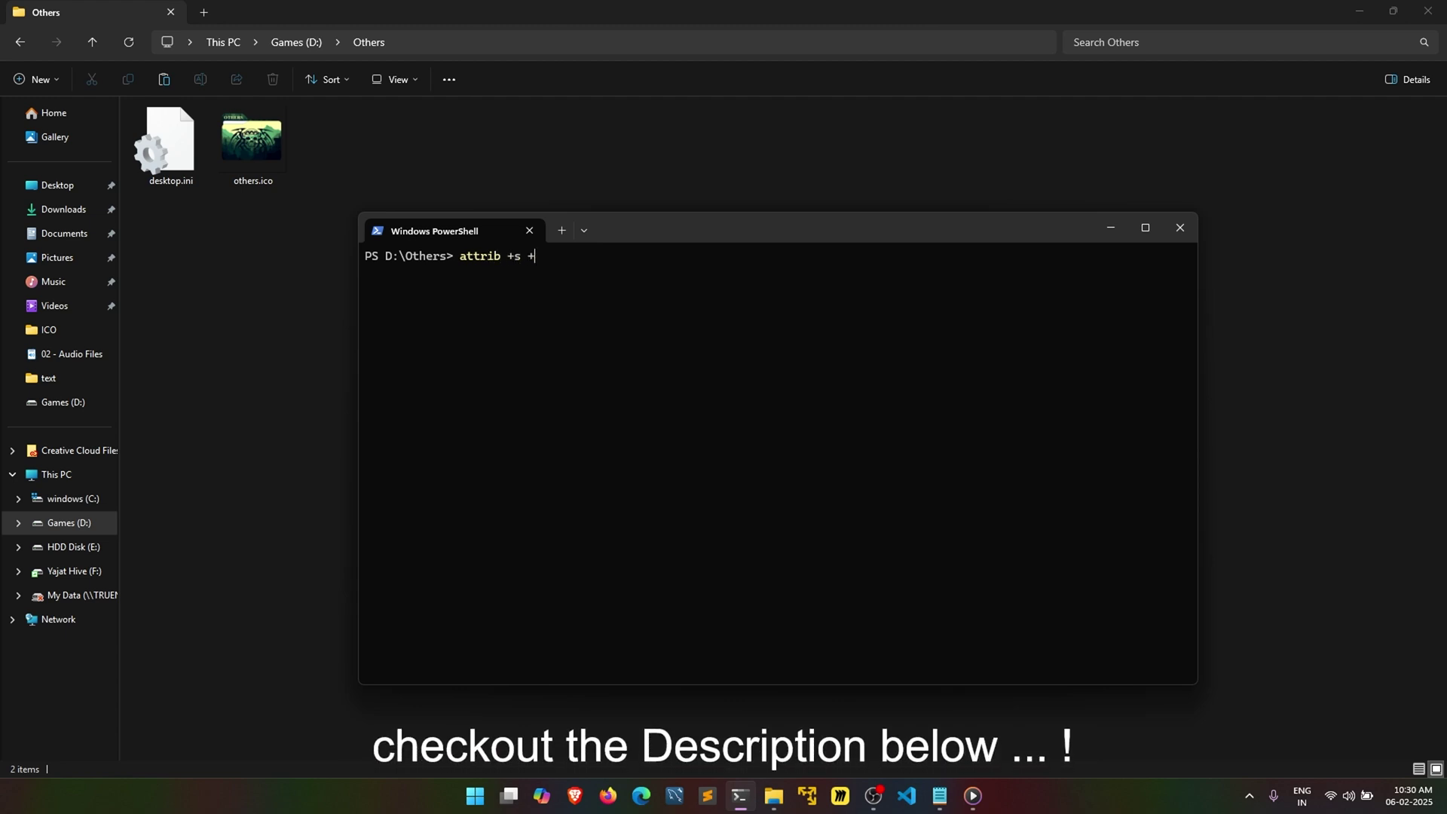
{"action": "type", "text": "h \"D:\\"}
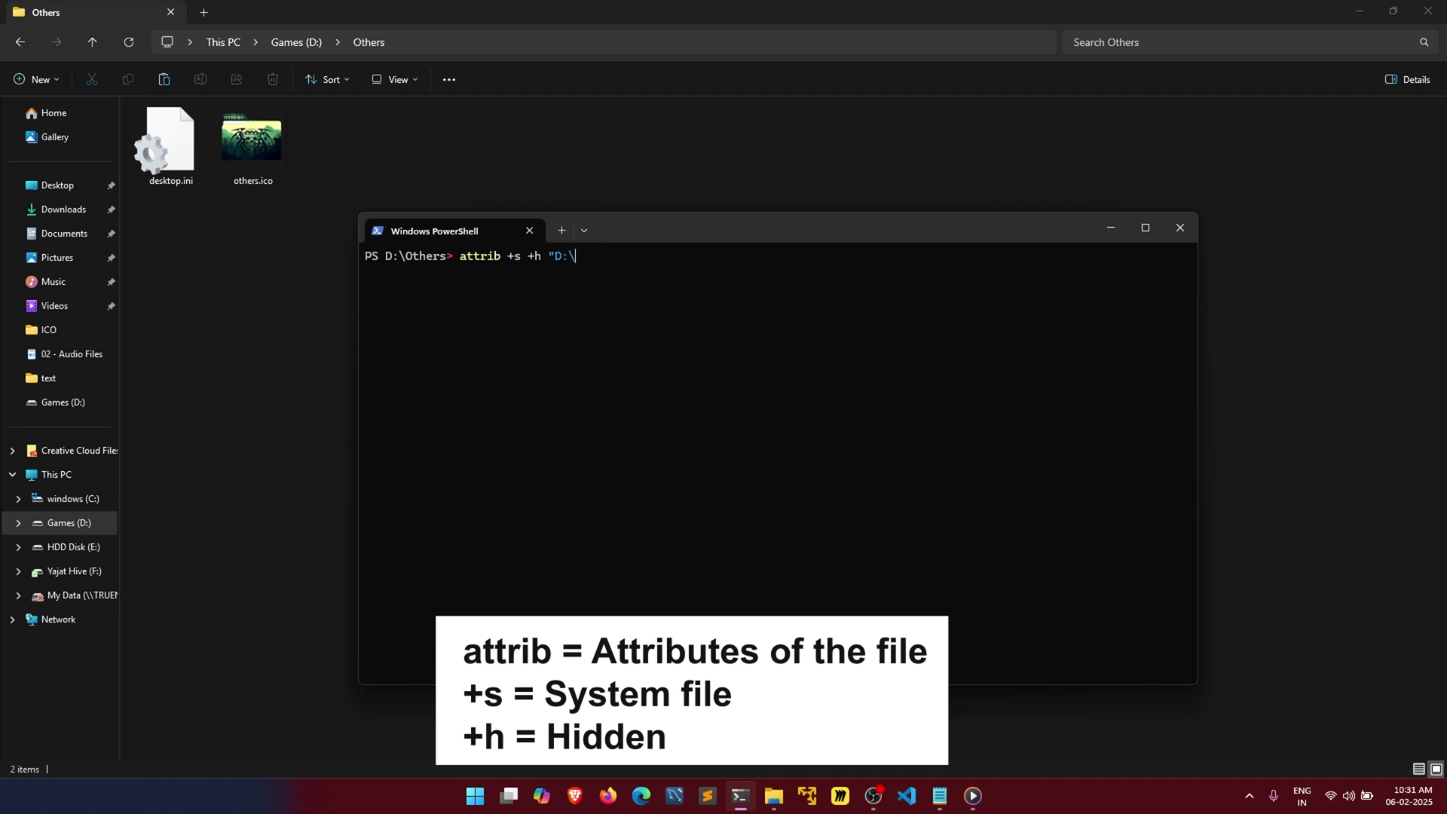
{"action": "type", "text": "thers\\desktop.ini\""}
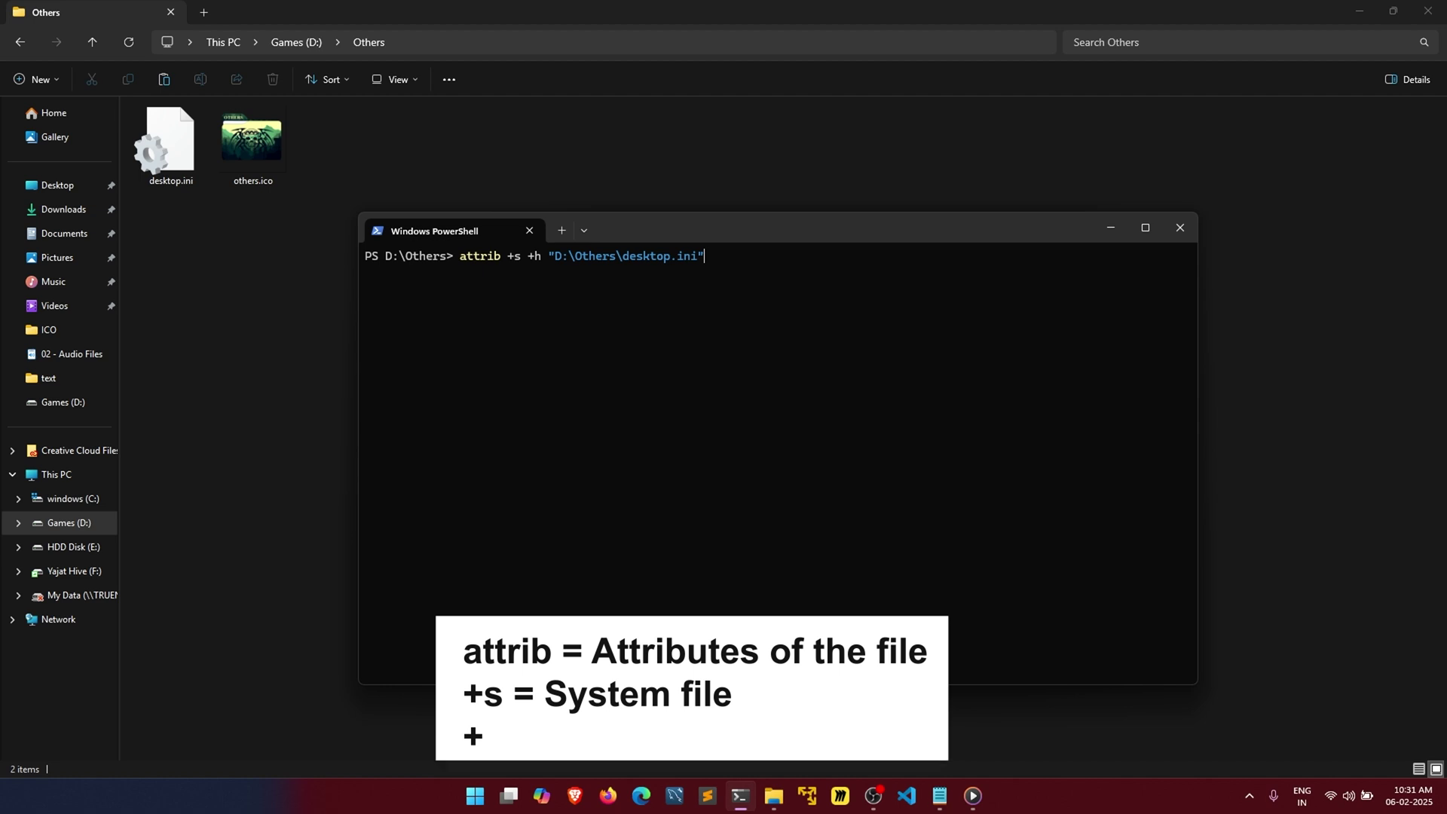
{"action": "key", "text": "Return"}
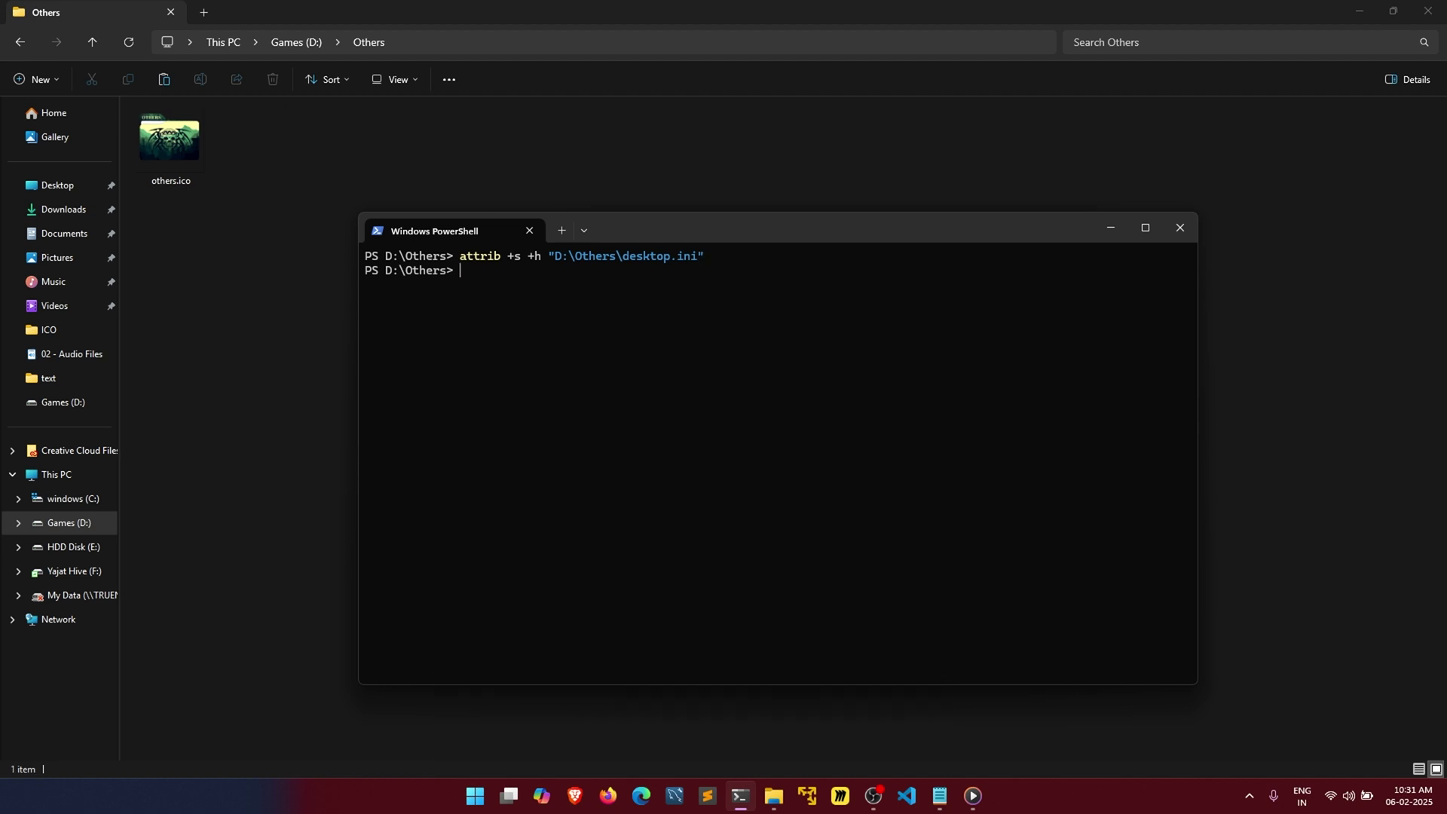
- Reuse the previous command for the icon file, running attrib +s +h "D:\Others\others.ico"
{"action": "key", "text": "Up"}
{"action": "key", "text": "BackSpace"}
{"action": "key", "text": "BackSpace"}
{"action": "key", "text": "BackSpace"}
{"action": "key", "text": "BackSpace"}
{"action": "key", "text": "BackSpace"}
{"action": "key", "text": "BackSpace"}
{"action": "key", "text": "BackSpace"}
{"action": "key", "text": "BackSpace"}
{"action": "key", "text": "BackSpace"}
{"action": "key", "text": "BackSpace"}
{"action": "key", "text": "BackSpace"}
{"action": "key", "text": "BackSpace"}
{"action": "type", "text": "others.ico\""}
{"action": "key", "text": "Return"}
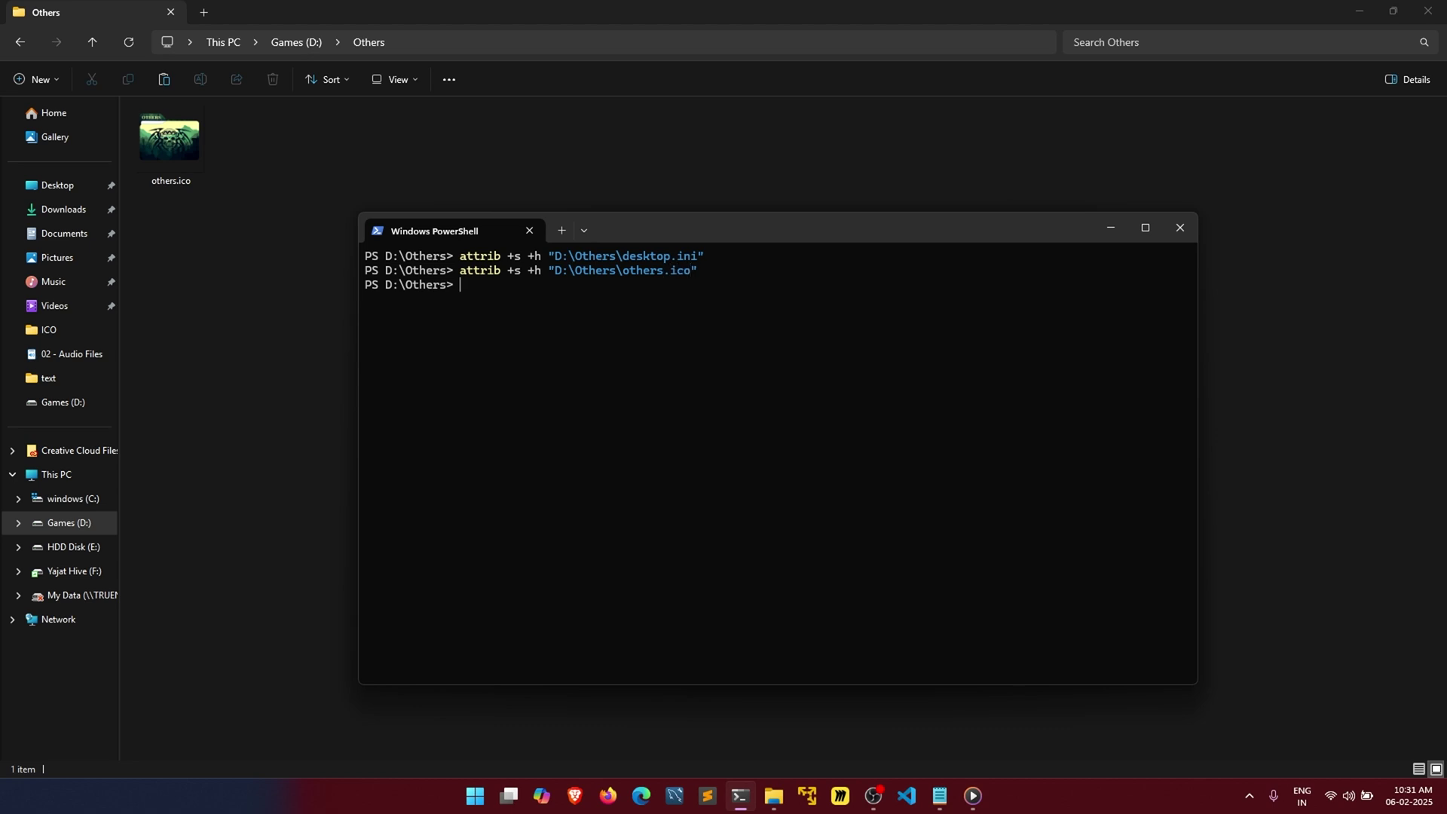
- Return to File Explorer, go up to the Games (D:) drive and select the Others folder
{"action": "left_click", "coordinate": [340, 422]}
{"action": "left_click", "coordinate": [90, 39]}
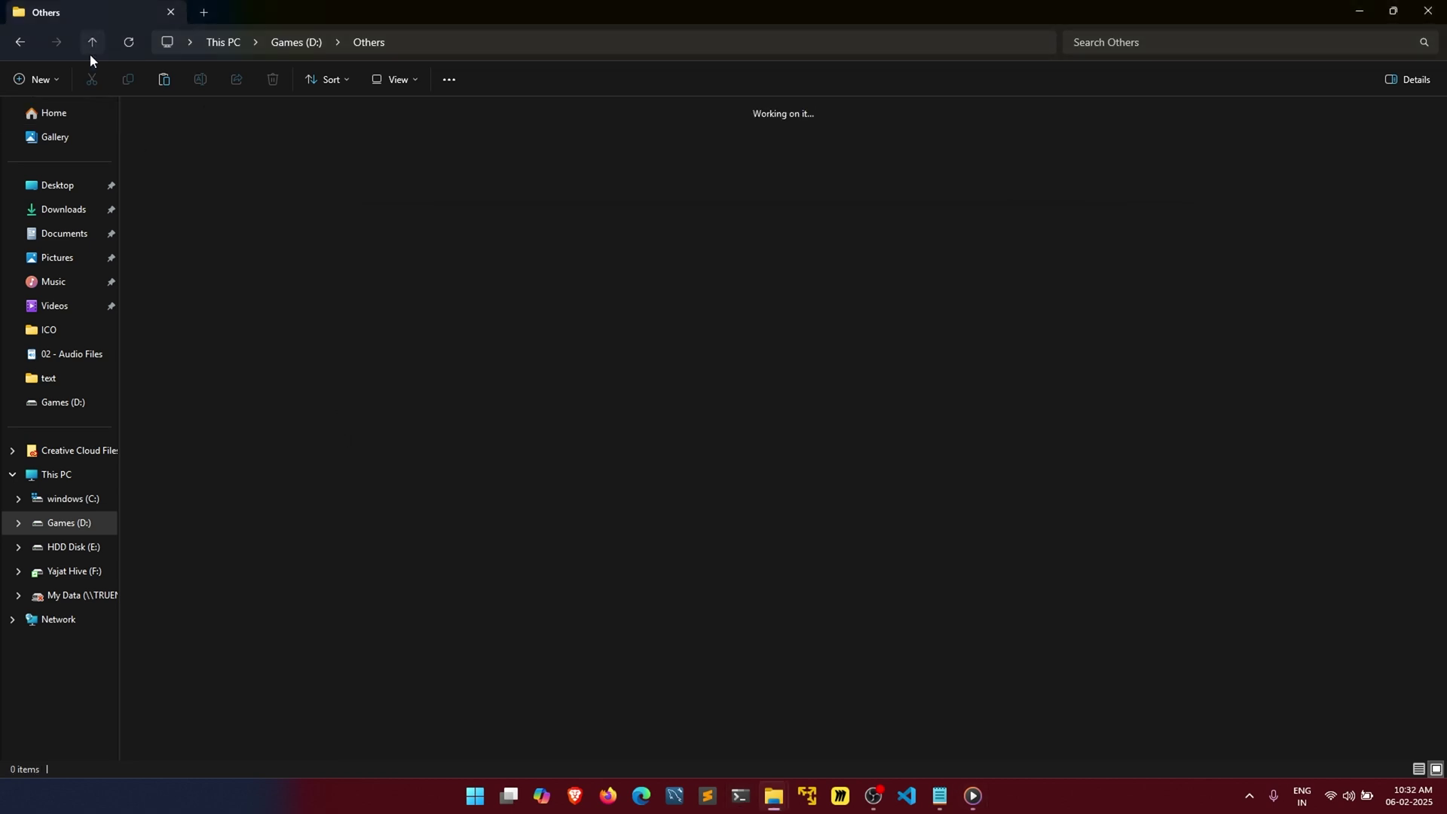
{"action": "left_click", "coordinate": [373, 291]}
{"action": "left_click", "coordinate": [274, 174]}
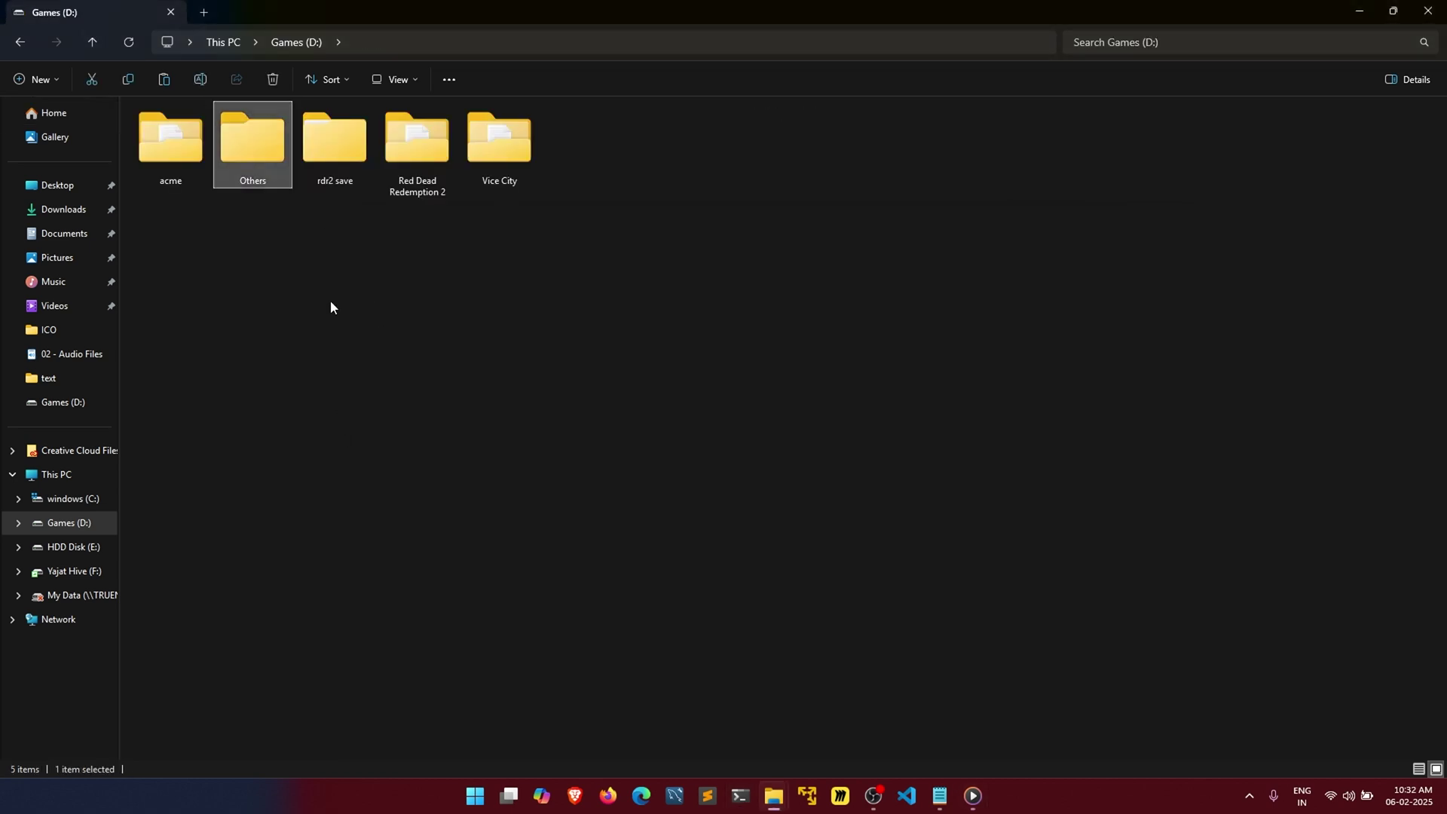
- Refresh the Games (D:) folder view several times
{"action": "right_click", "coordinate": [330, 307]}
{"action": "left_click", "coordinate": [407, 572]}
{"action": "left_click", "coordinate": [396, 363]}
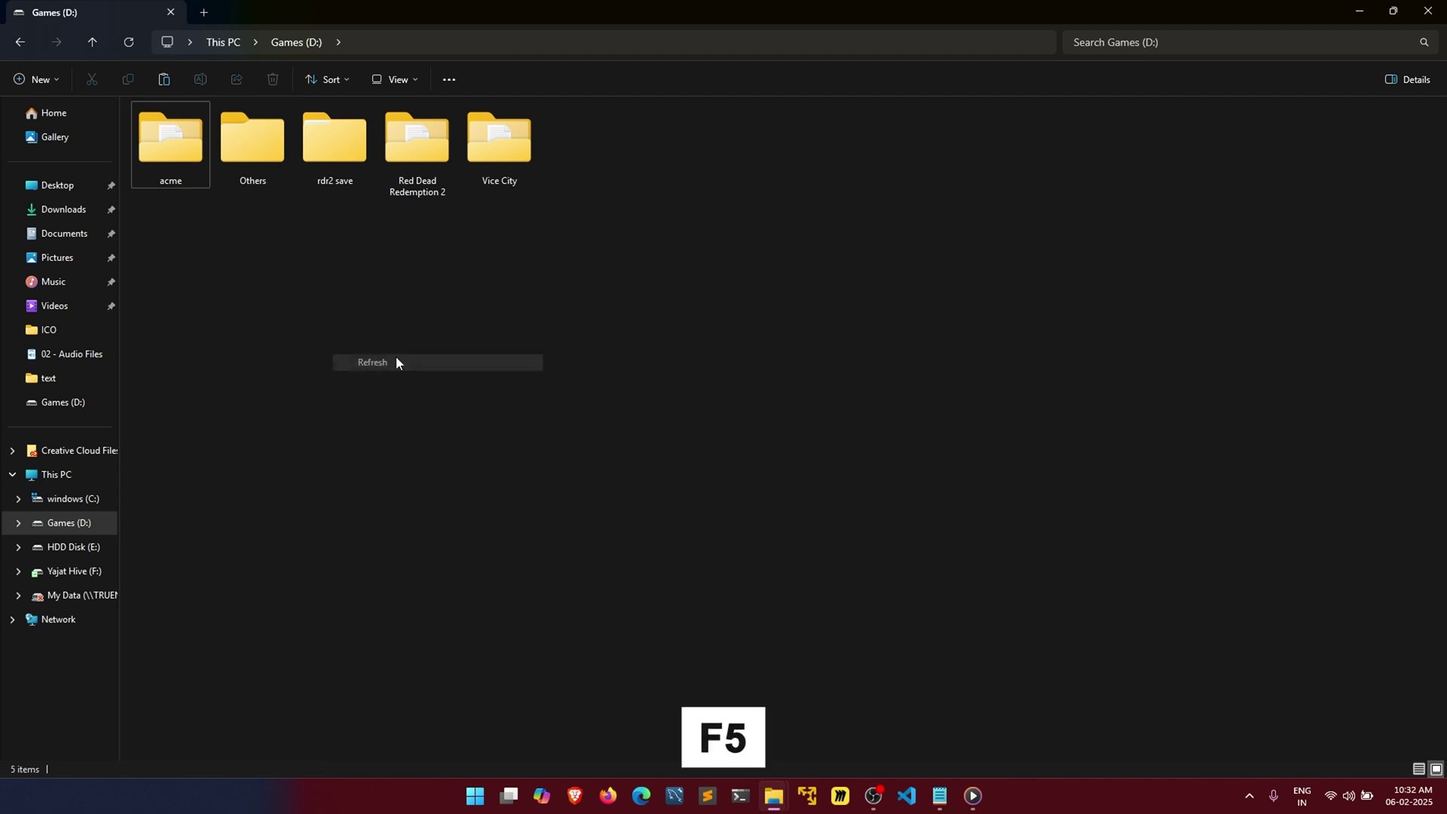
{"action": "right_click", "coordinate": [396, 343]}
{"action": "left_click", "coordinate": [462, 613]}
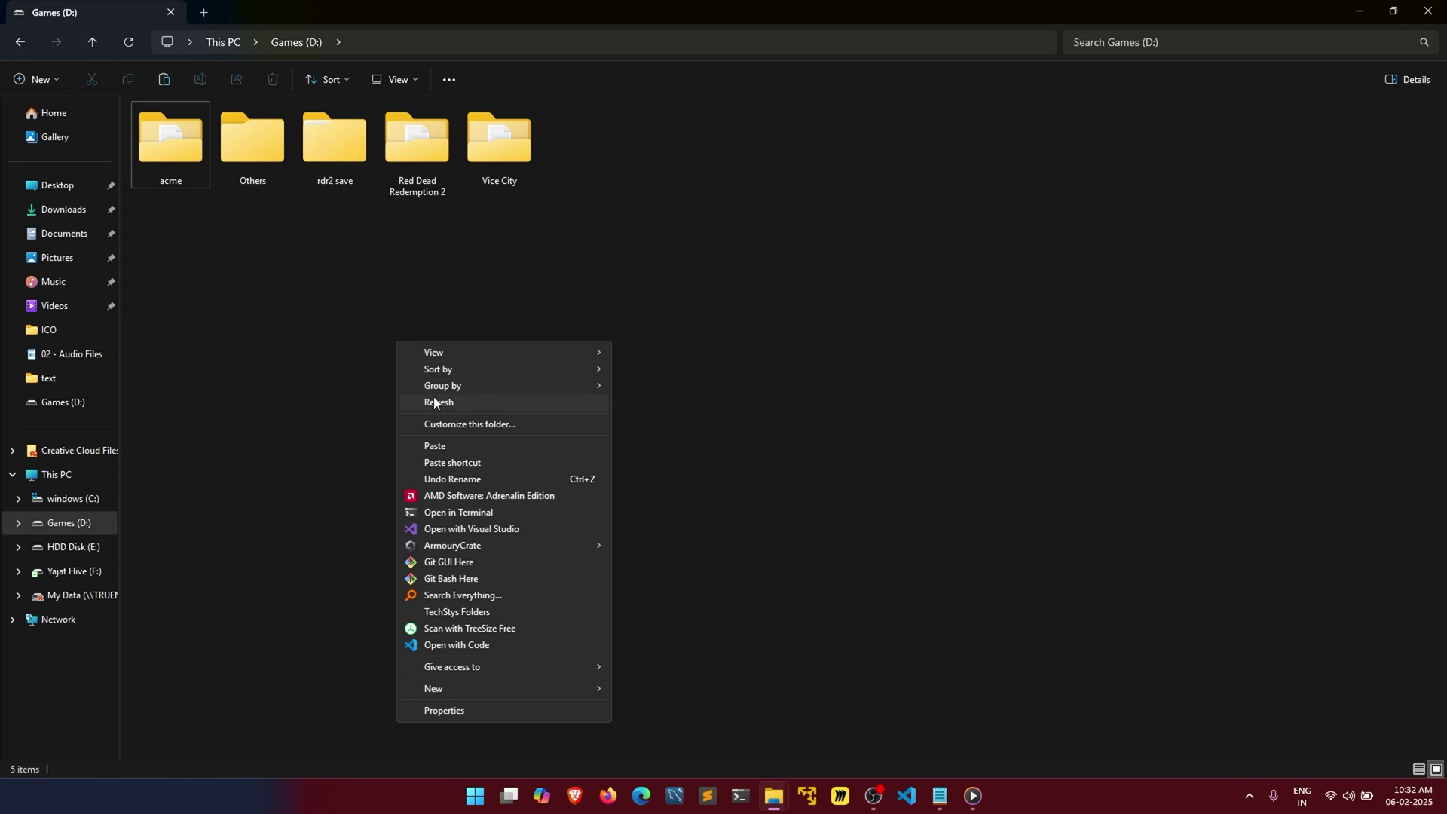
{"action": "left_click", "coordinate": [434, 402]}
{"action": "right_click", "coordinate": [406, 354]}
{"action": "left_click", "coordinate": [456, 624]}
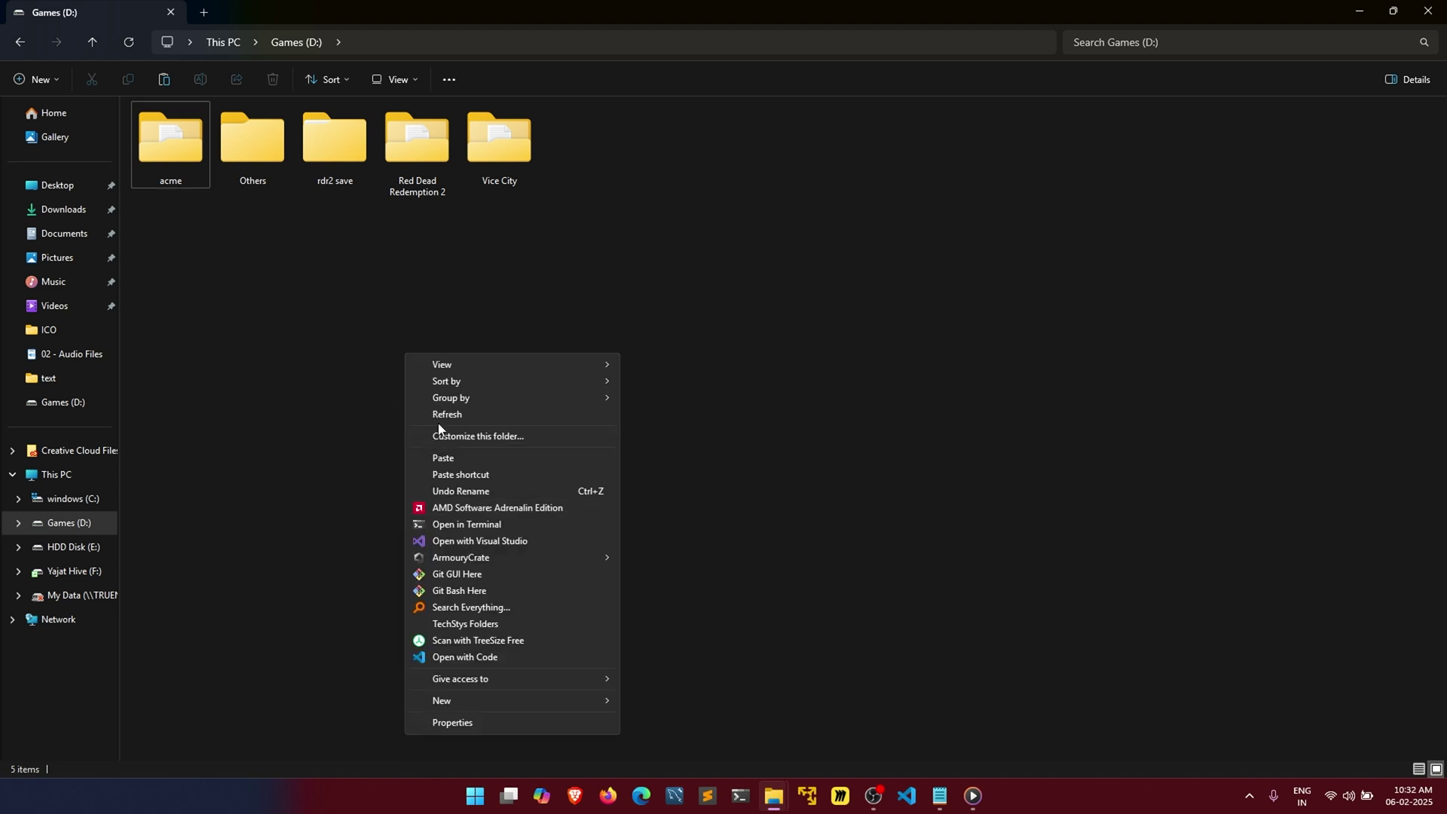
{"action": "left_click", "coordinate": [436, 414]}
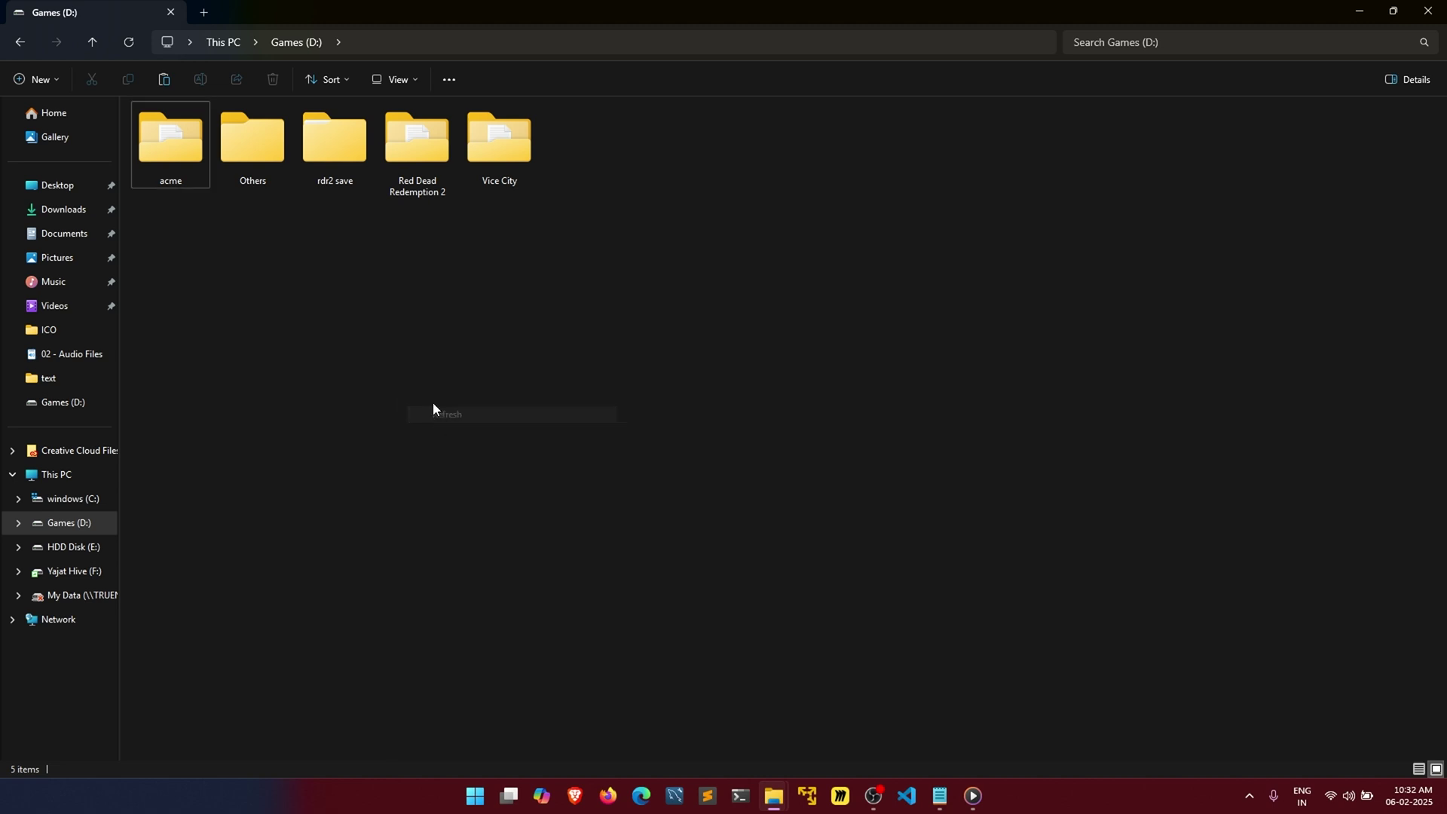
- Optimize the Others folder for General items in its Customize properties, apply the setting and close the properties
{"action": "right_click", "coordinate": [256, 152], "text": "shift"}
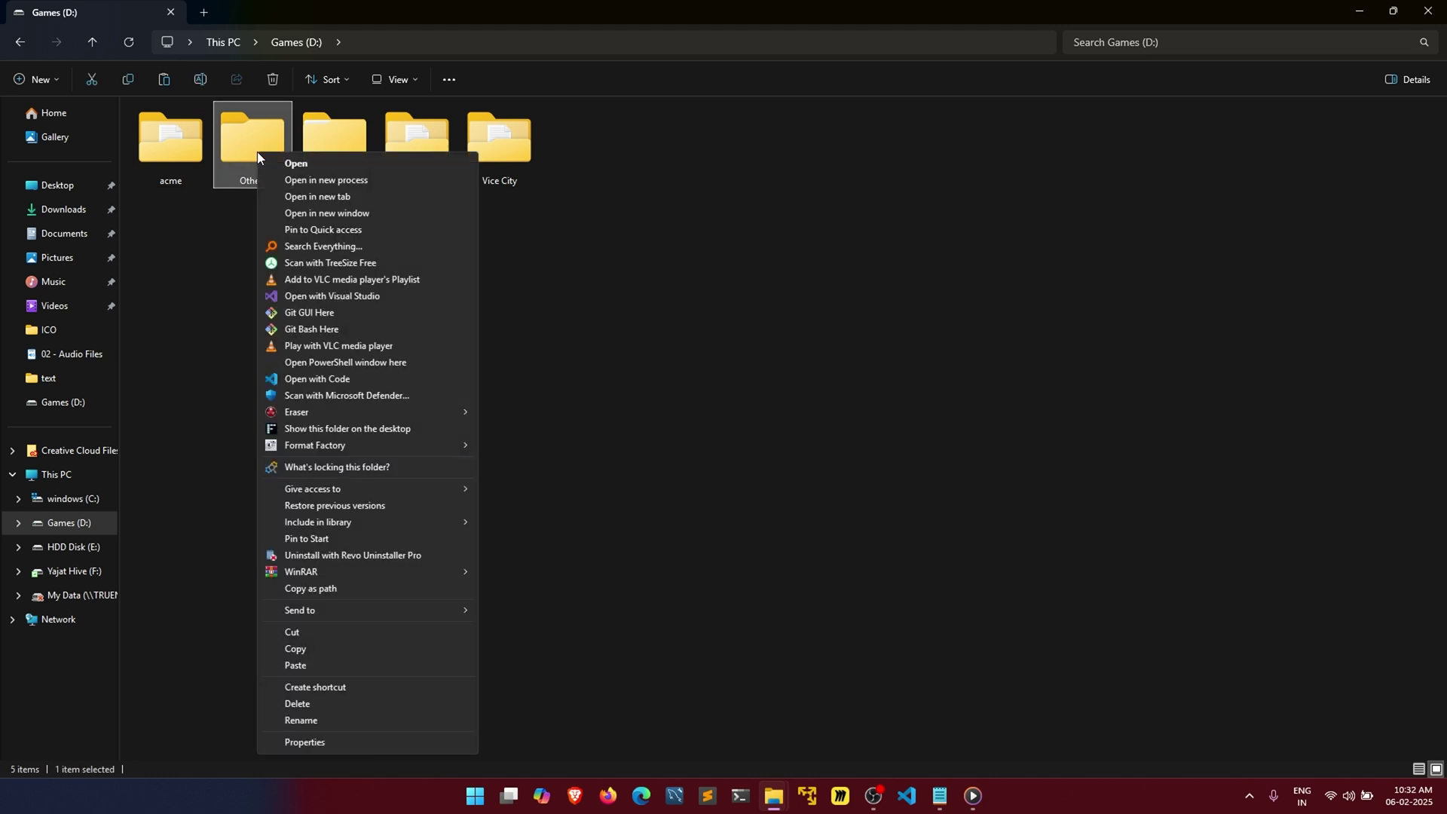
{"action": "left_click", "coordinate": [333, 742]}
{"action": "left_click_drag", "start_coordinate": [414, 170], "coordinate": [648, 258]}
{"action": "left_click", "coordinate": [713, 283]}
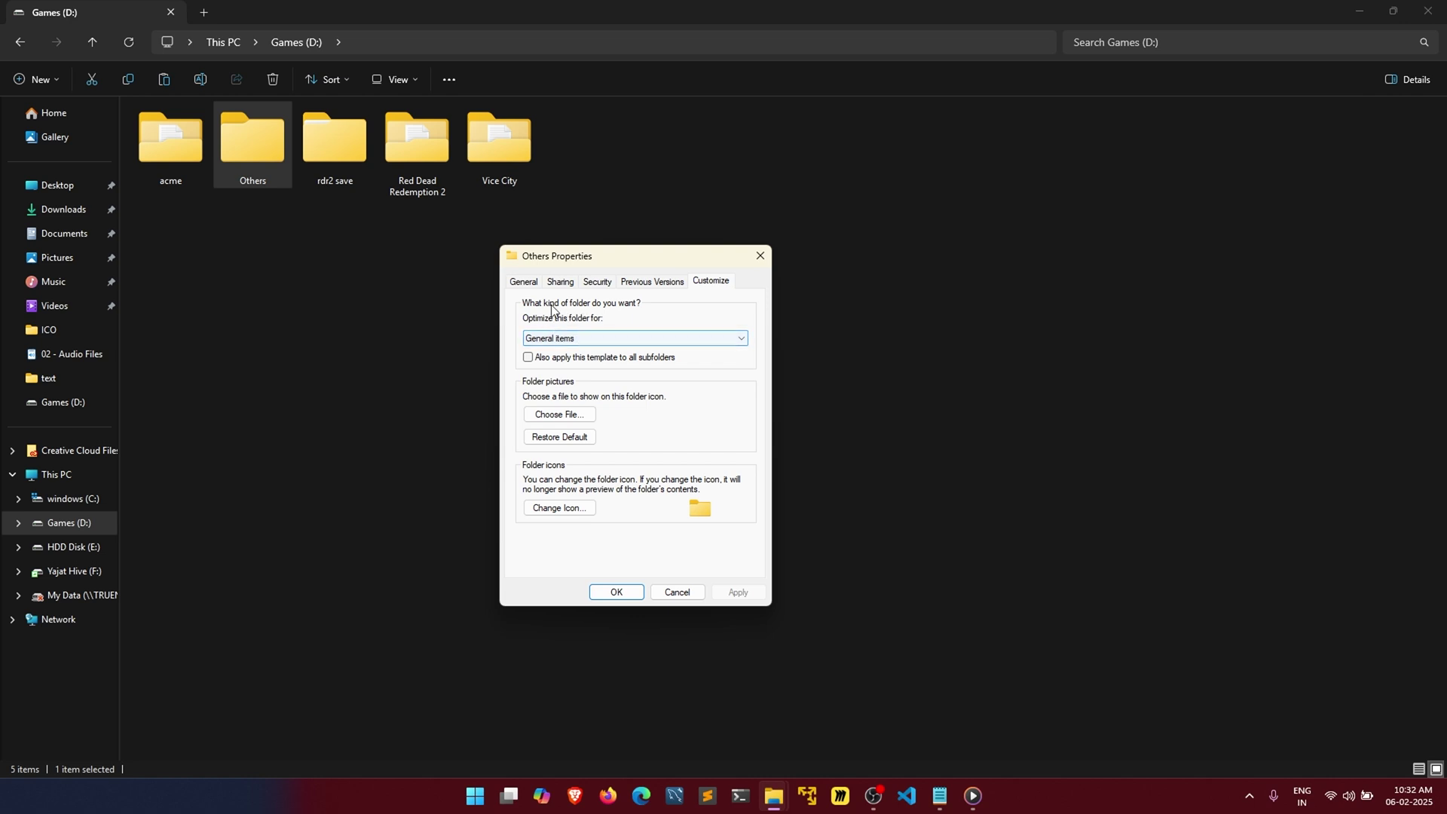
{"action": "left_click", "coordinate": [578, 339]}
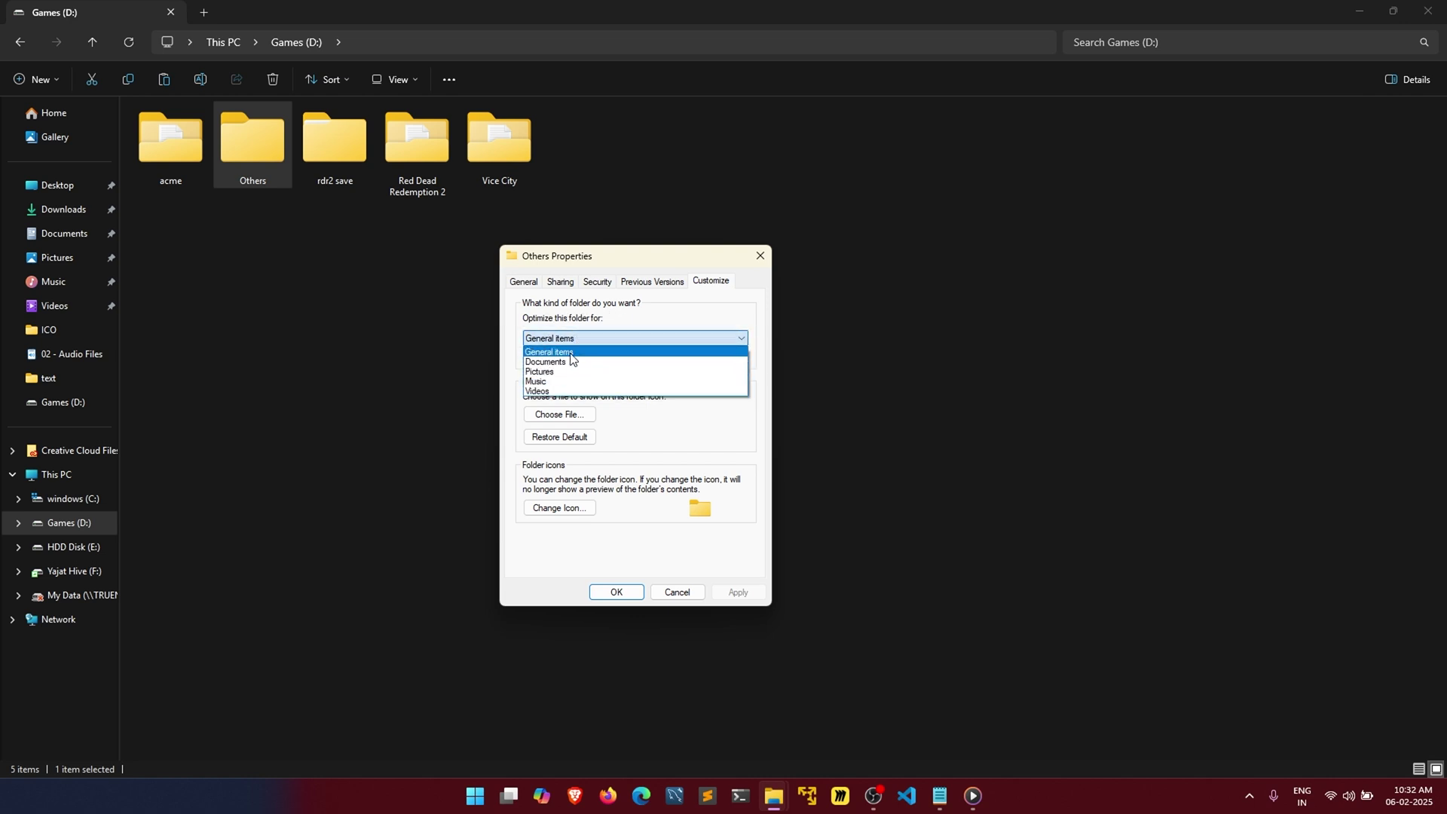
{"action": "left_click", "coordinate": [573, 354]}
{"action": "left_click", "coordinate": [734, 592]}
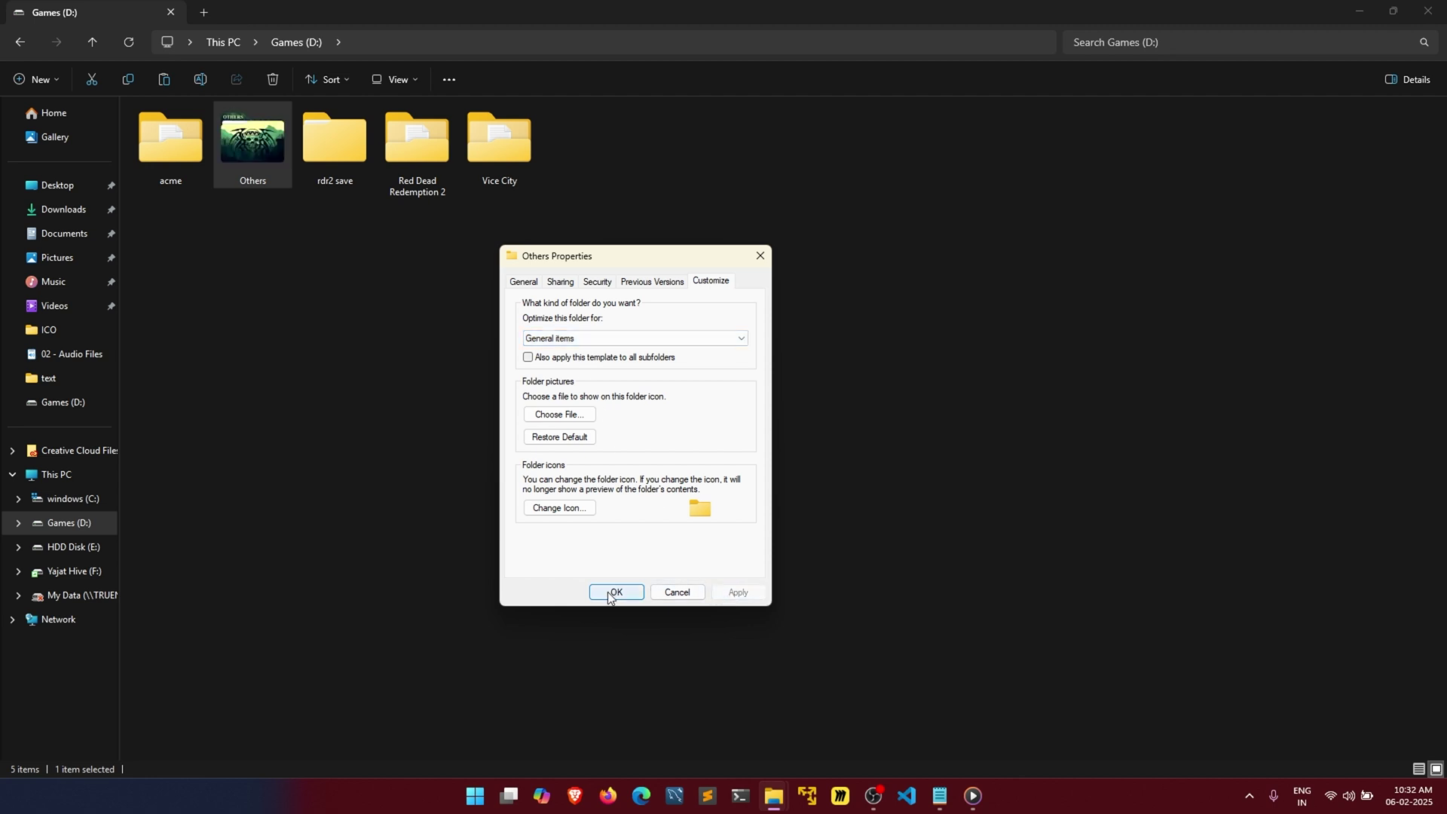
{"action": "left_click", "coordinate": [610, 593]}
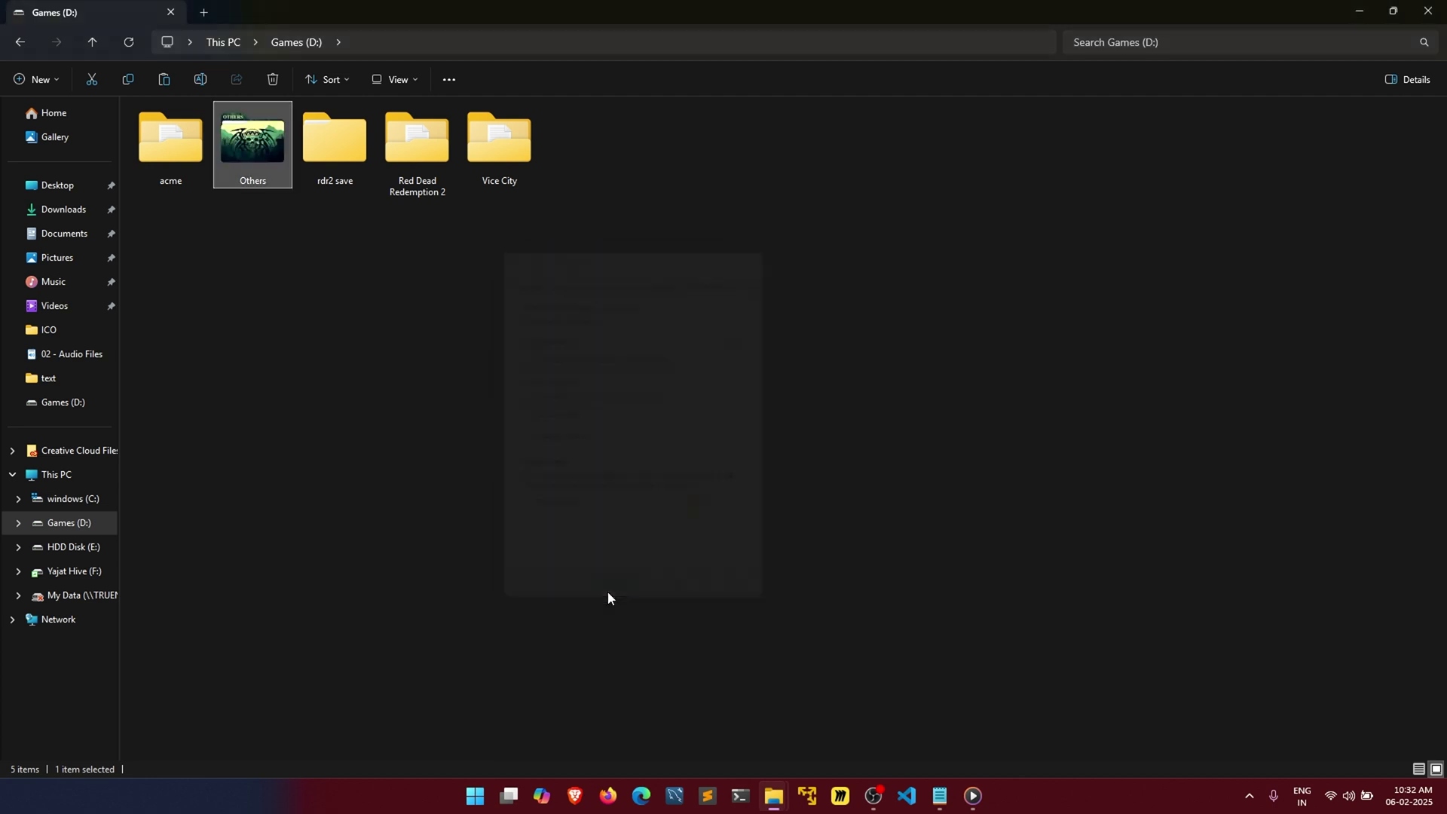
{"action": "left_click", "coordinate": [279, 155]}
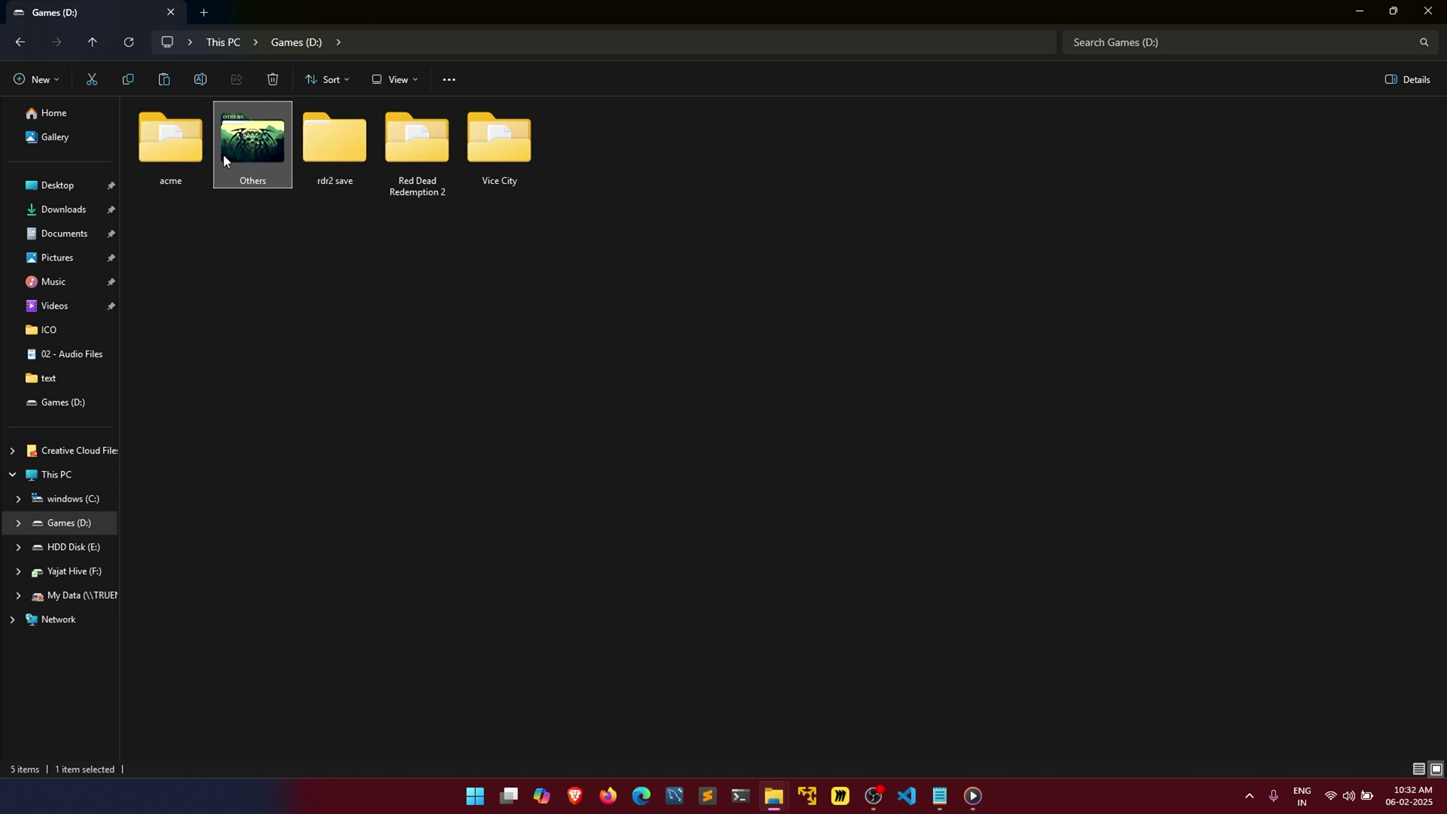
{"action": "left_click", "coordinate": [406, 302]}
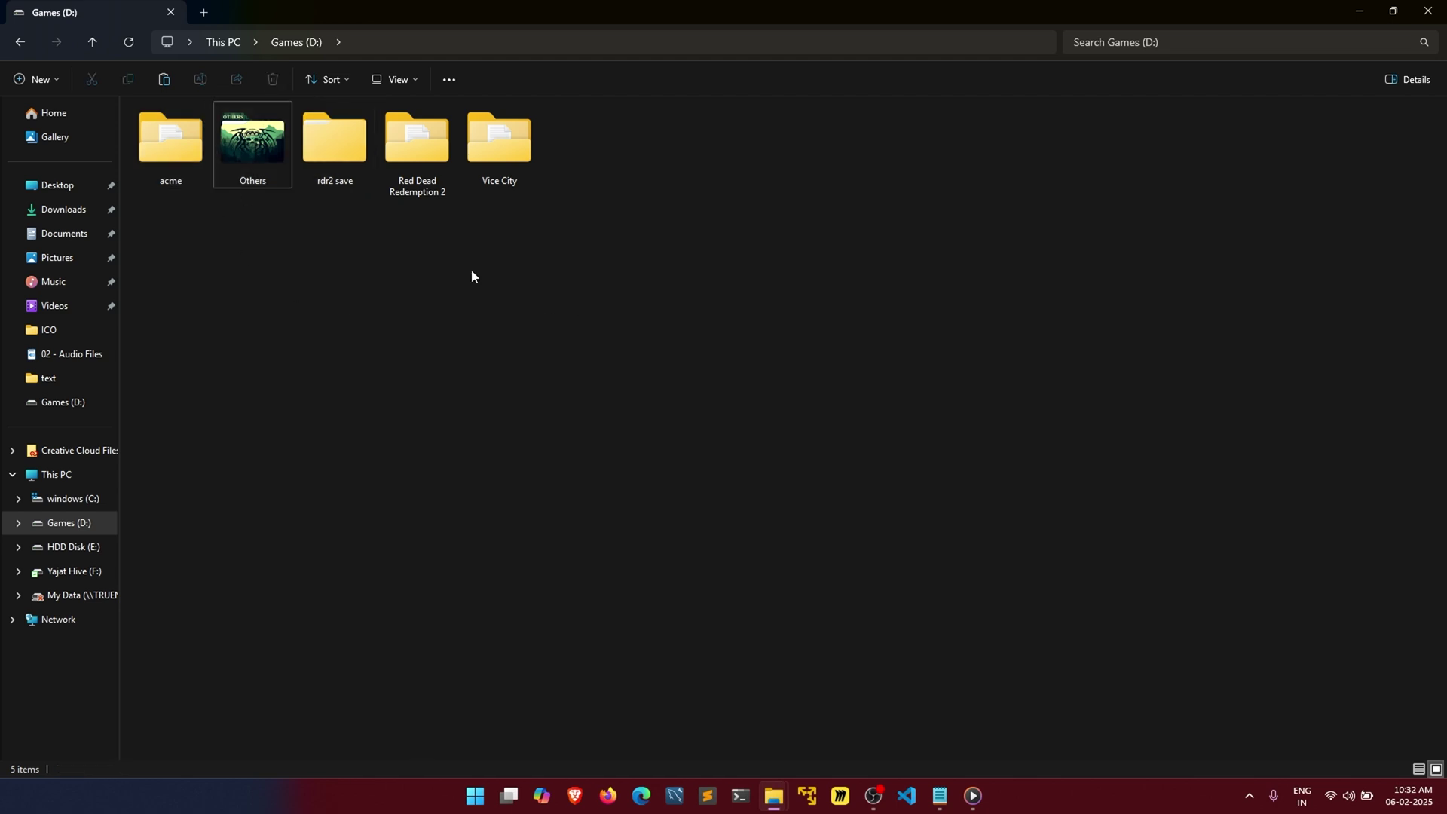
- Open the Others folder and open its hidden desktop.ini file by name
{"action": "mouse_move", "coordinate": [253, 160]}
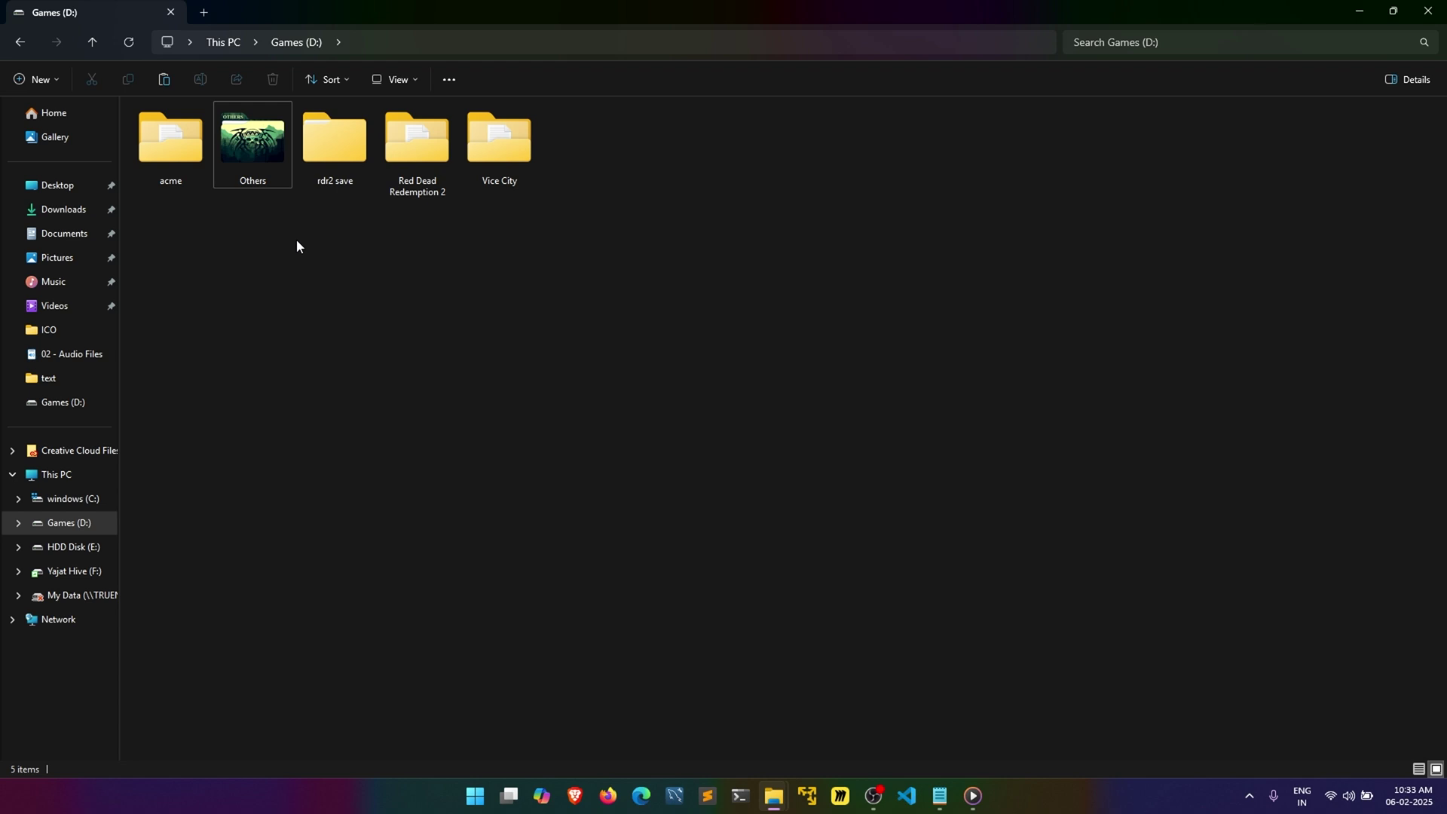
{"action": "double_click", "coordinate": [252, 171]}
{"action": "left_click", "coordinate": [400, 42]}
{"action": "type", "text": "desktop.ini"}
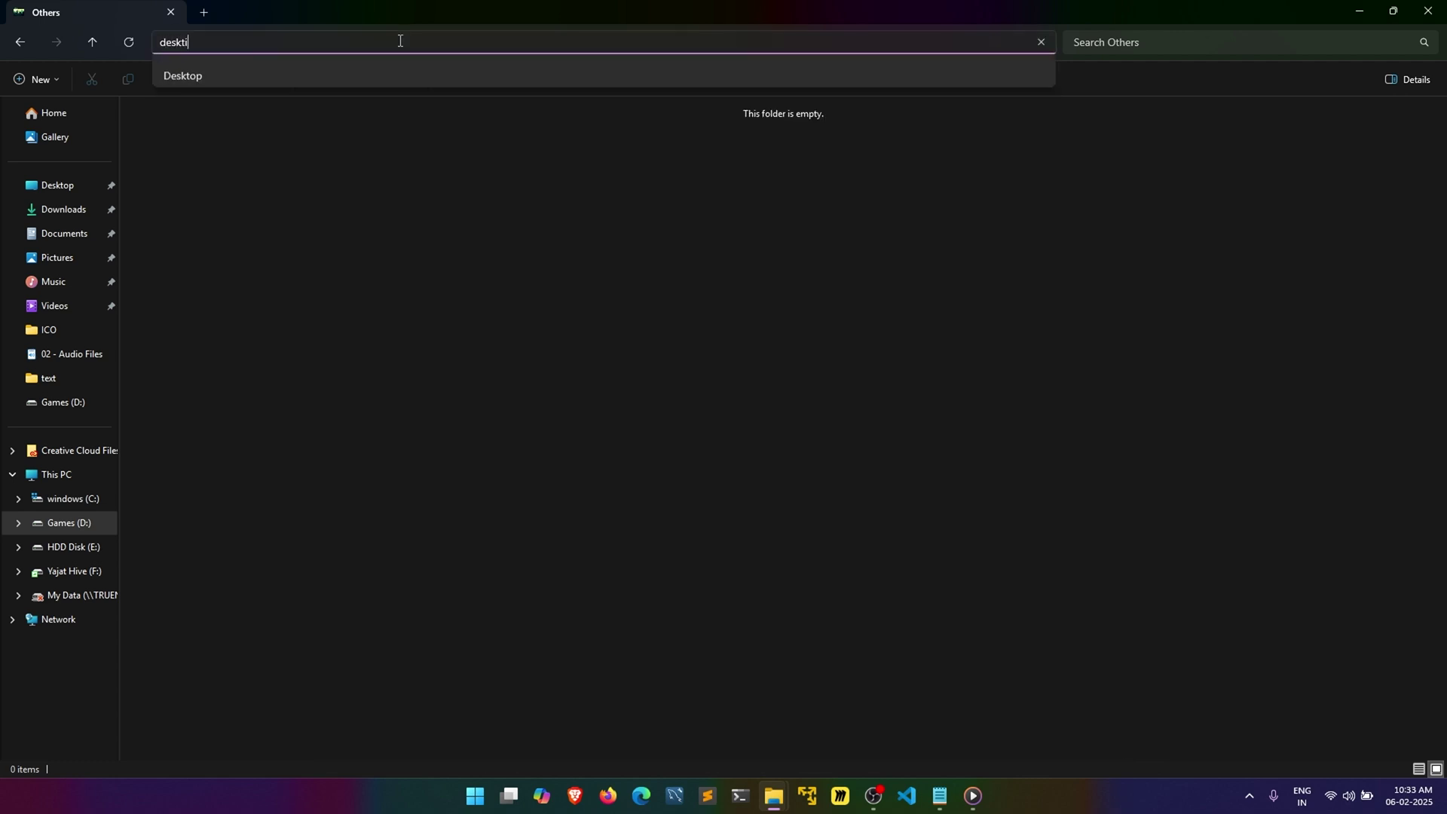
{"action": "key", "text": "Return"}
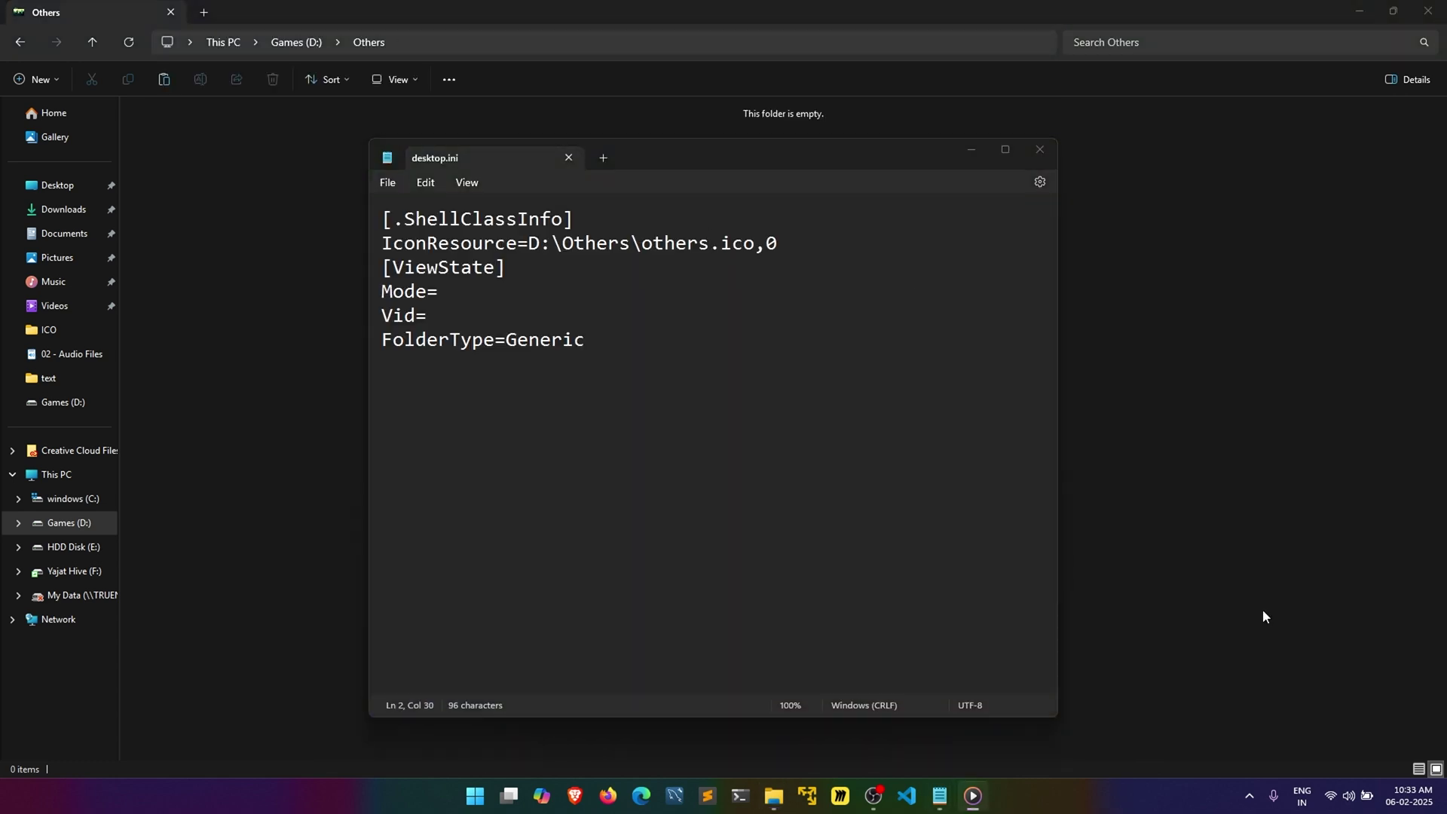
- Remove the D:\Others\ path so the line reads IconResource=others.ico,0, then save and close desktop.ini
{"action": "left_click_drag", "start_coordinate": [641, 243], "coordinate": [531, 251]}
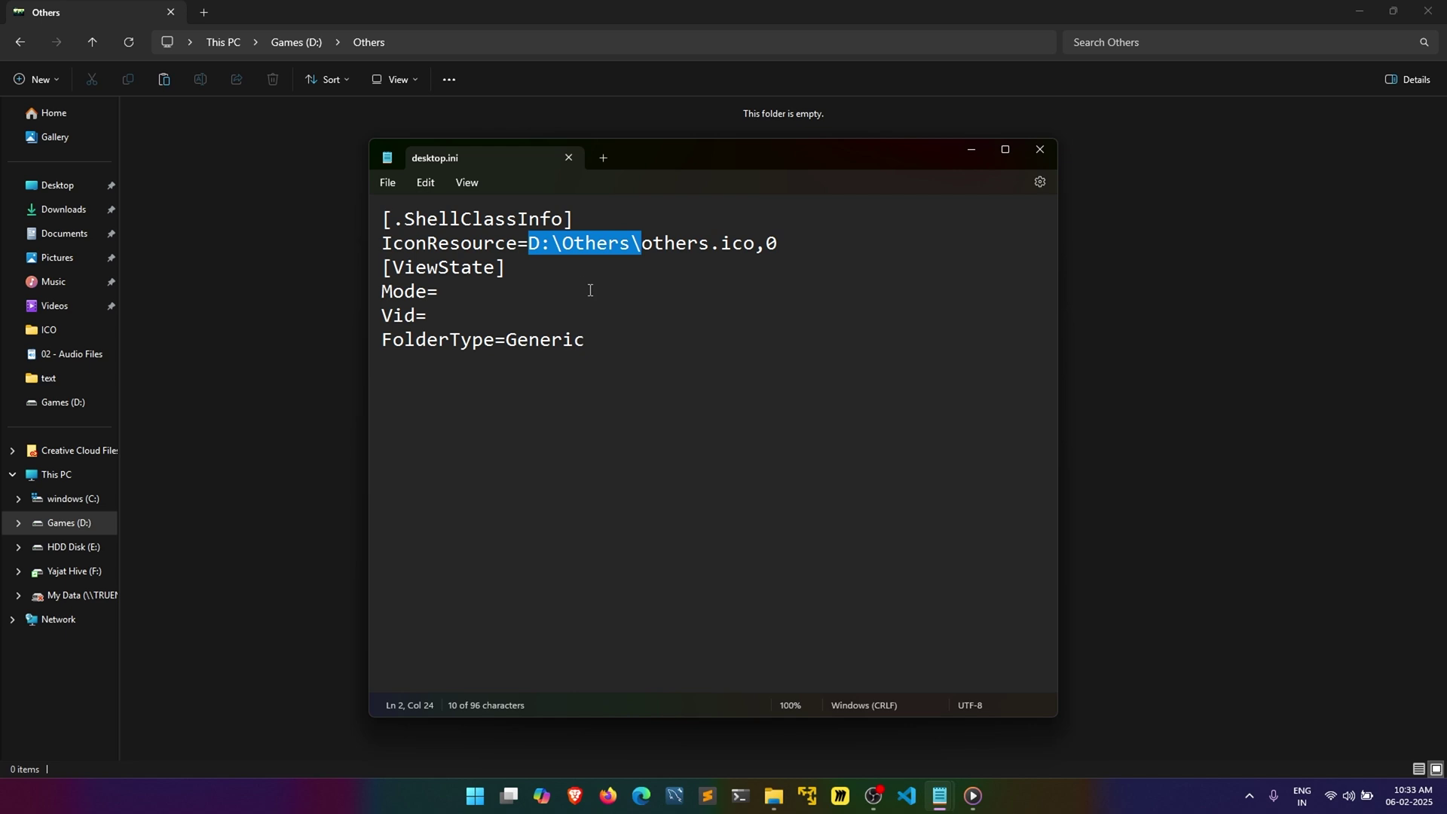
{"action": "key", "text": "BackSpace"}
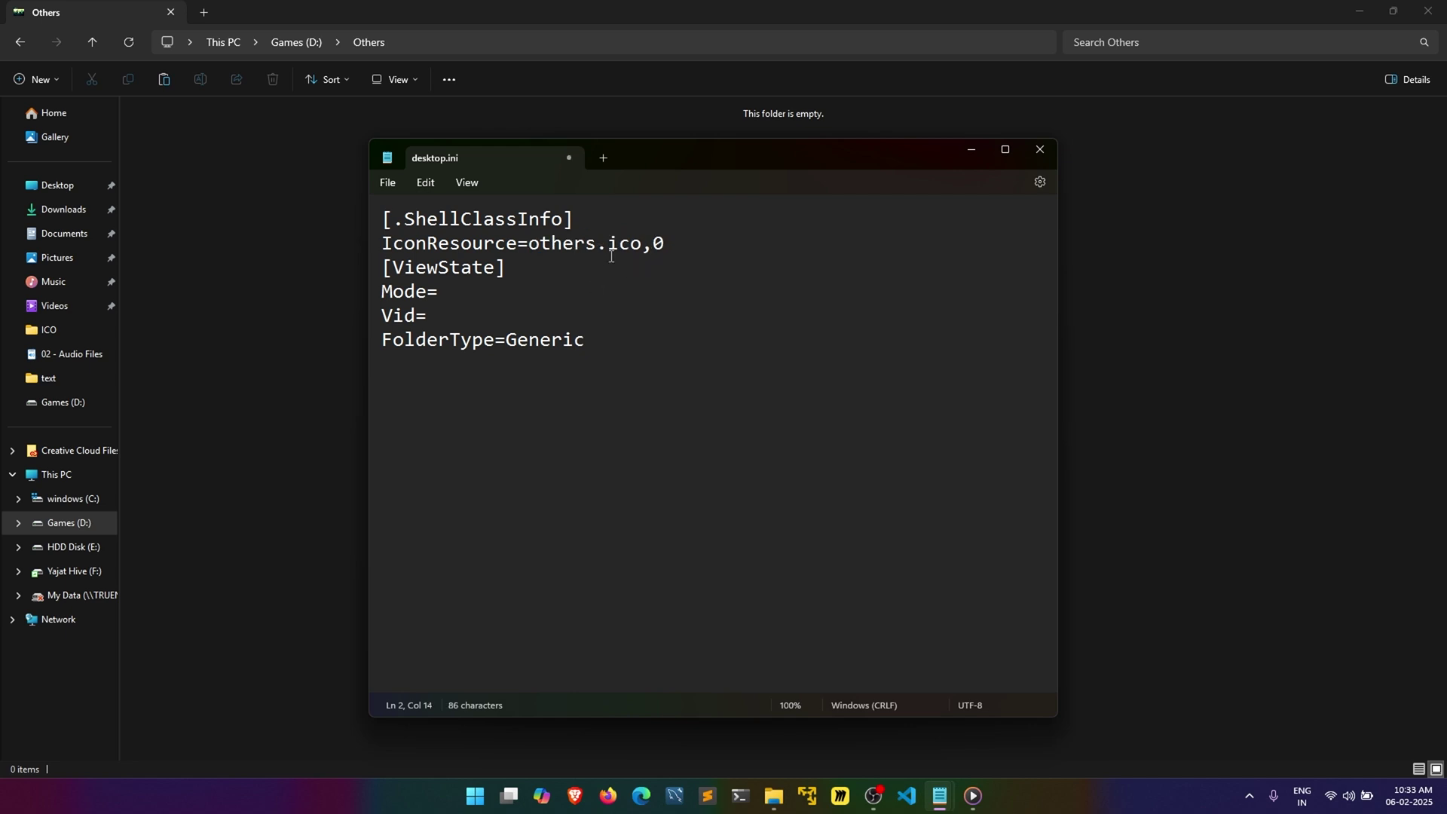
{"action": "left_click", "coordinate": [388, 183]}
{"action": "left_click", "coordinate": [404, 283]}
{"action": "left_click", "coordinate": [1035, 159]}
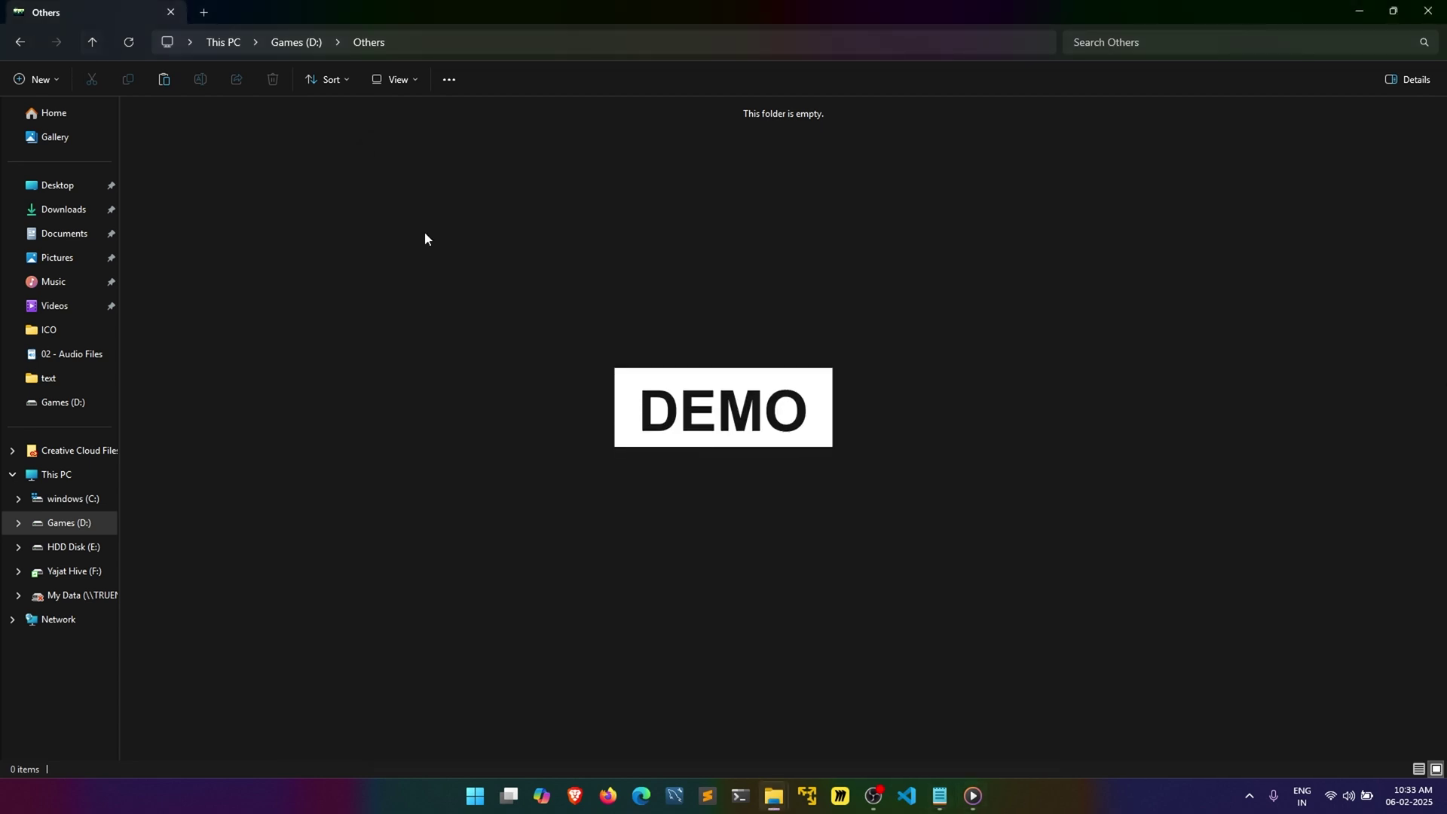
- Go up to the Games (D:) drive and create a new folder with the default name
{"action": "left_click", "coordinate": [92, 41]}
{"action": "right_click", "coordinate": [409, 319]}
{"action": "mouse_move", "coordinate": [494, 477]}
{"action": "left_click", "coordinate": [739, 129]}
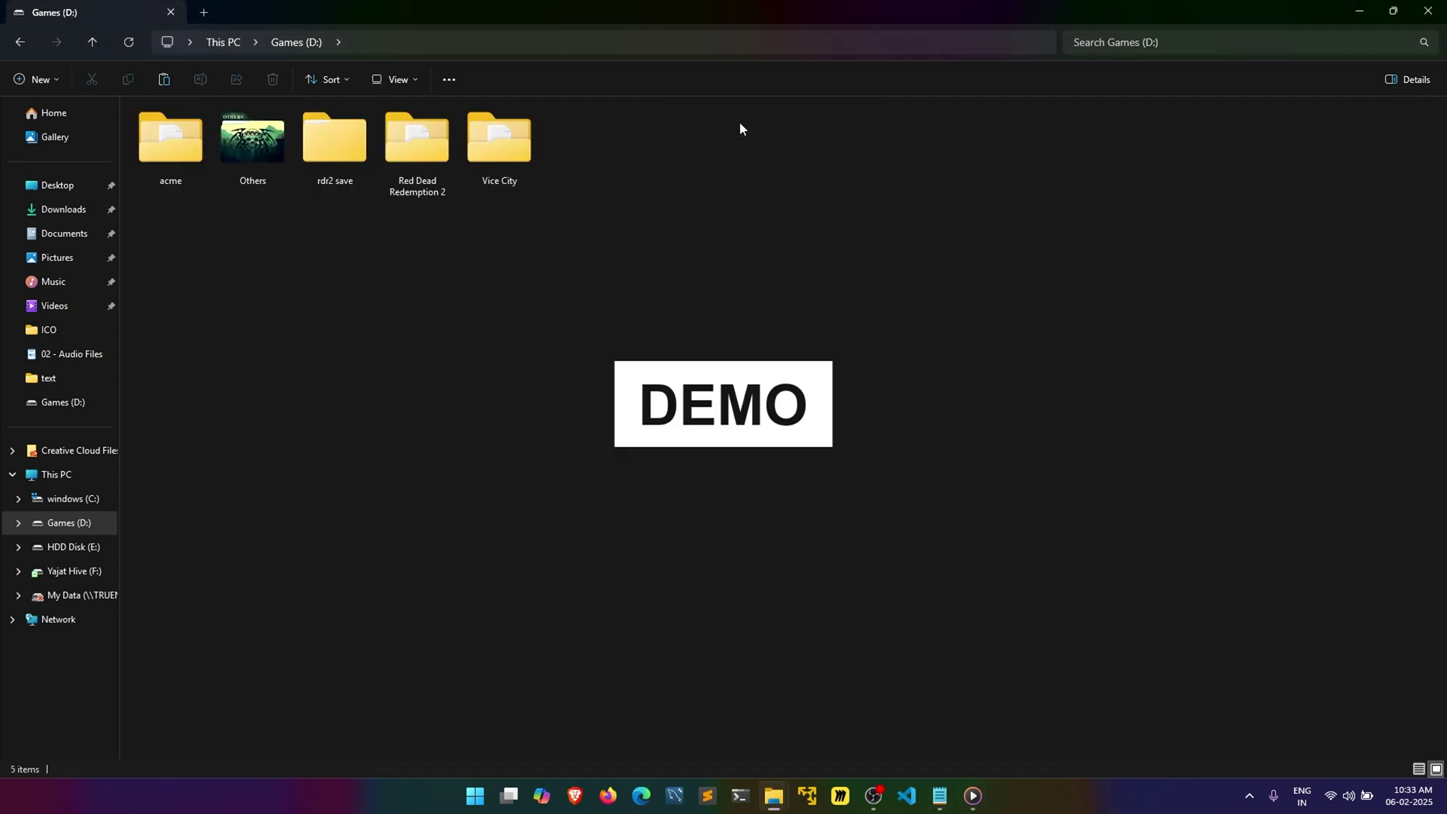
- Move the Others folder from the Games (D:) drive into the newly created folder
{"action": "left_click", "coordinate": [252, 143]}
{"action": "right_click", "coordinate": [255, 168]}
{"action": "left_click", "coordinate": [271, 194]}
{"action": "double_click", "coordinate": [581, 139]}
{"action": "right_click", "coordinate": [500, 226]}
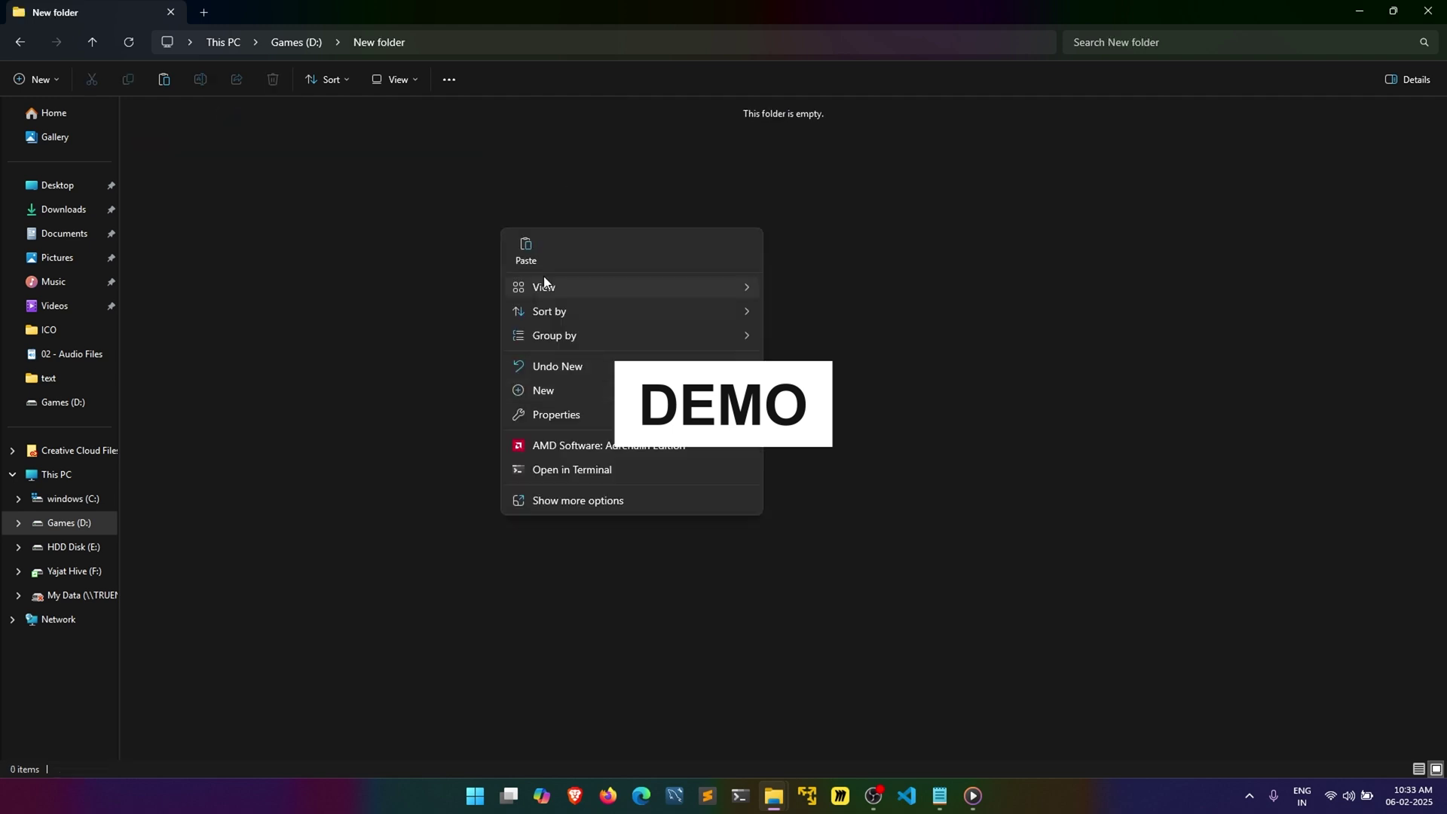
{"action": "left_click", "coordinate": [523, 249]}
- Move the Others folder back out of the new folder to the root of Games (D:)
{"action": "right_click", "coordinate": [198, 155]}
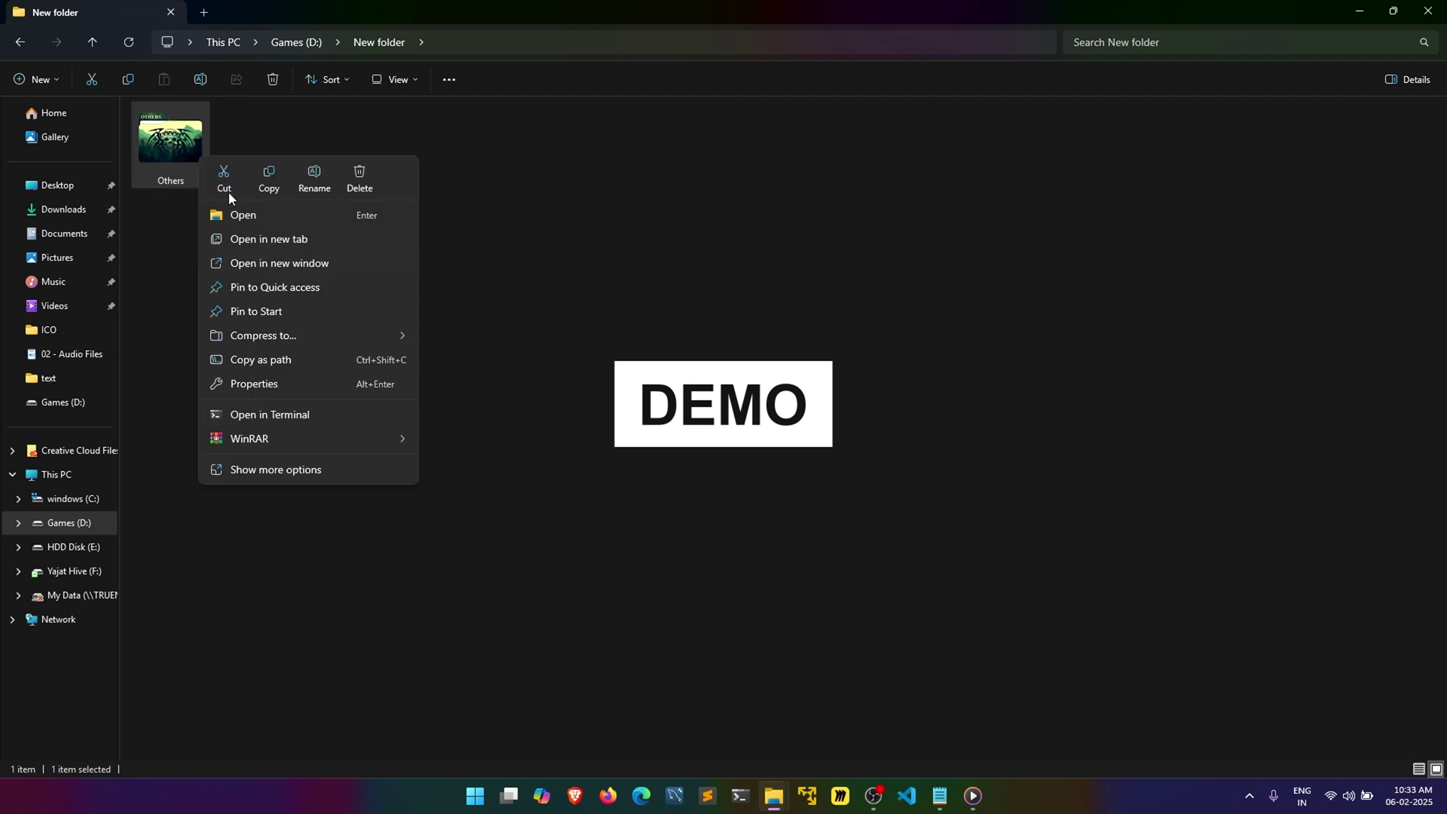
{"action": "left_click", "coordinate": [224, 184]}
{"action": "left_click", "coordinate": [92, 42]}
{"action": "right_click", "coordinate": [461, 340]}
{"action": "left_click", "coordinate": [484, 375]}
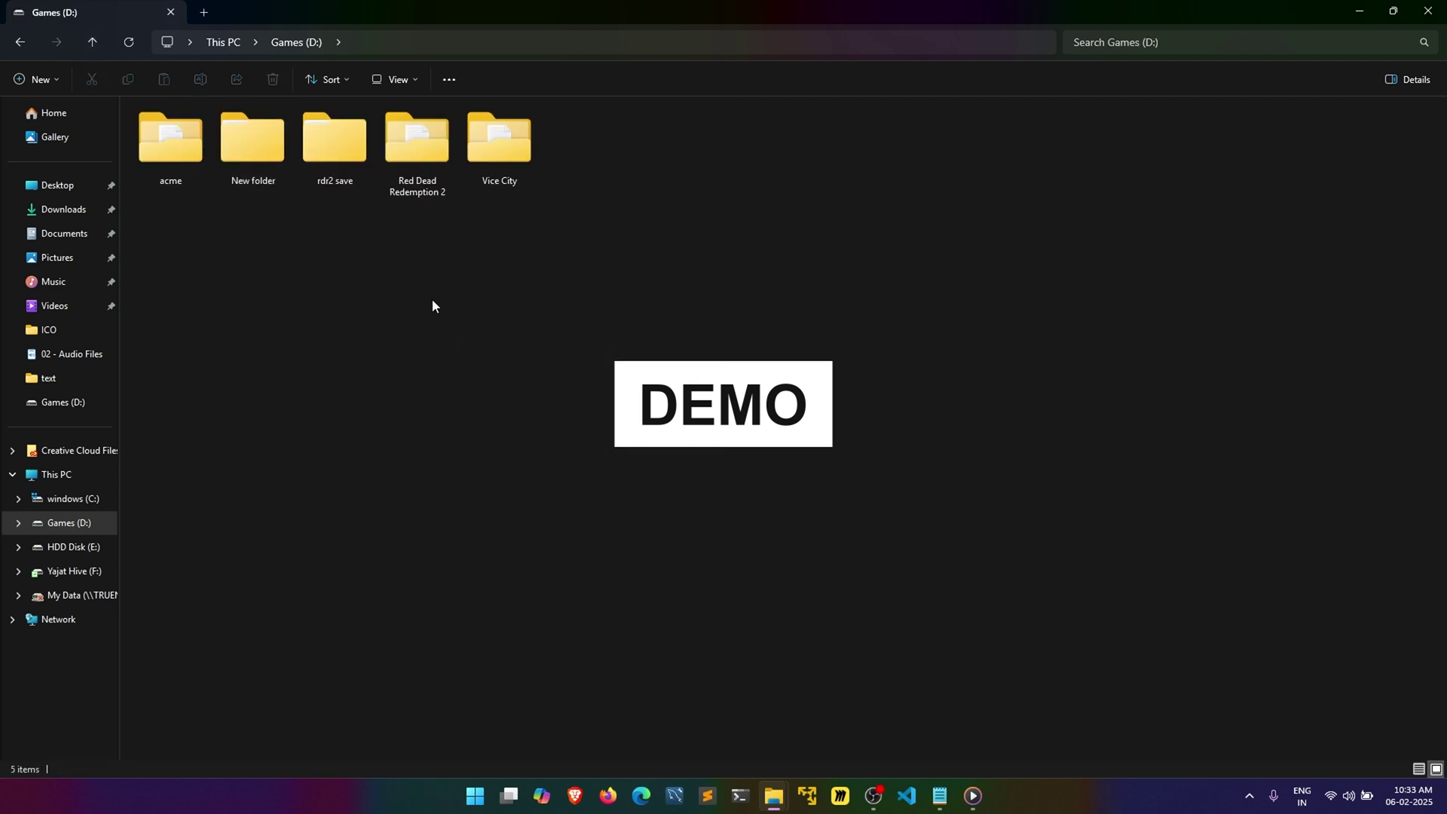
- Check the contents of New folder, return to Games (D:) and delete New folder
{"action": "double_click", "coordinate": [229, 174]}
{"action": "left_click", "coordinate": [84, 45]}
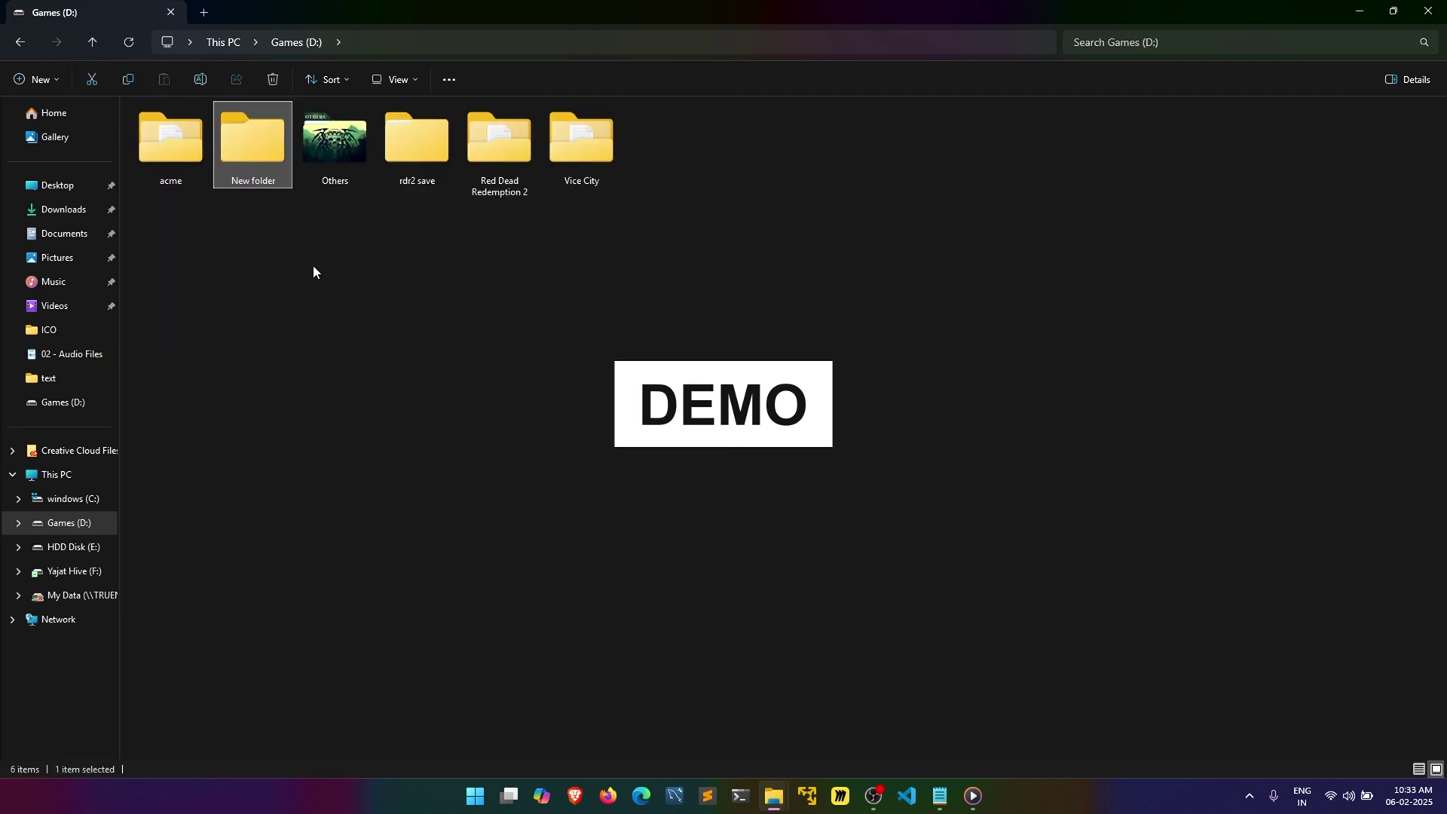
{"action": "key", "text": "Delete"}
{"action": "key", "text": "Return"}
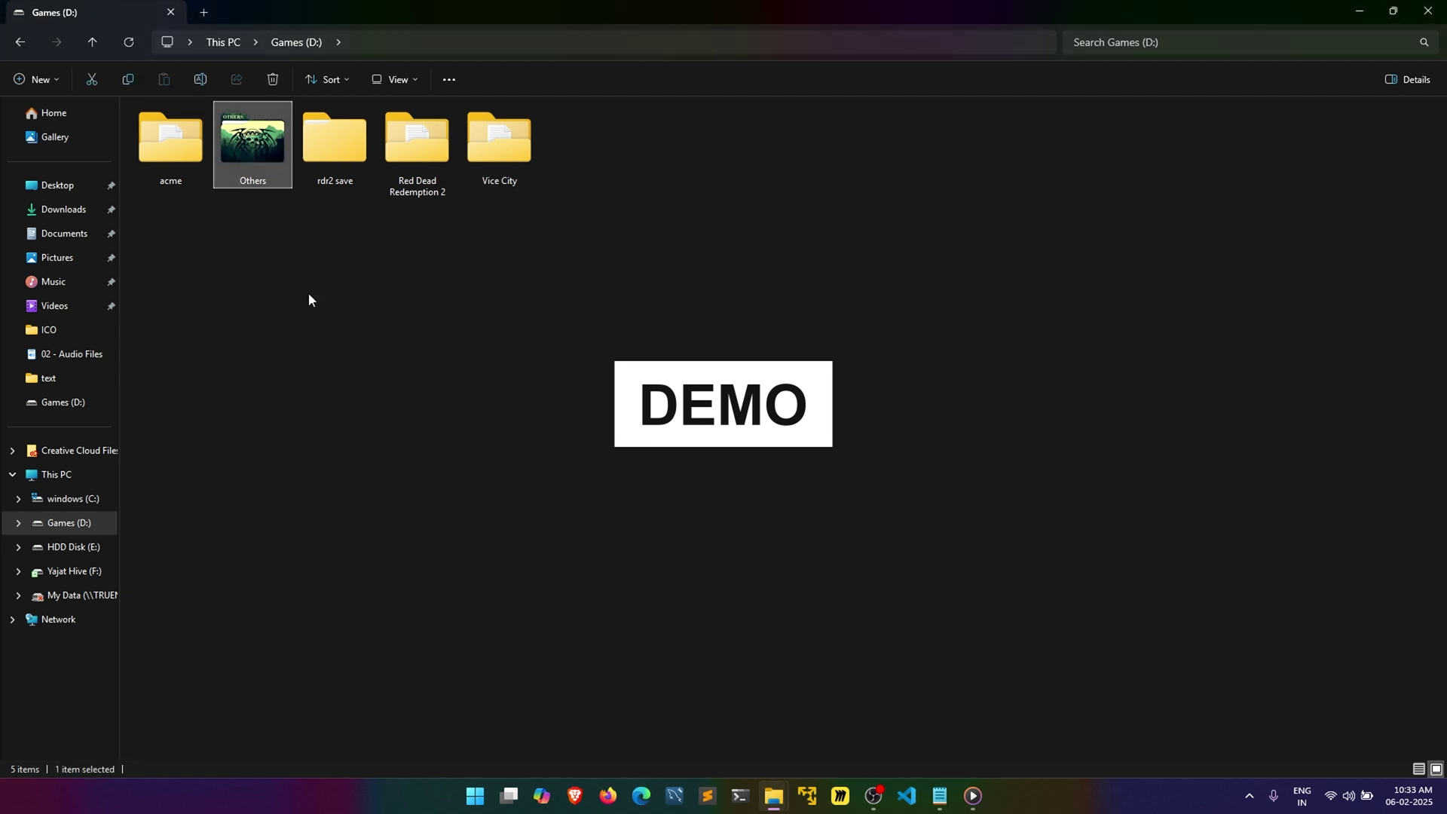
{"action": "left_click", "coordinate": [585, 367]}
{"action": "left_click", "coordinate": [407, 327]}
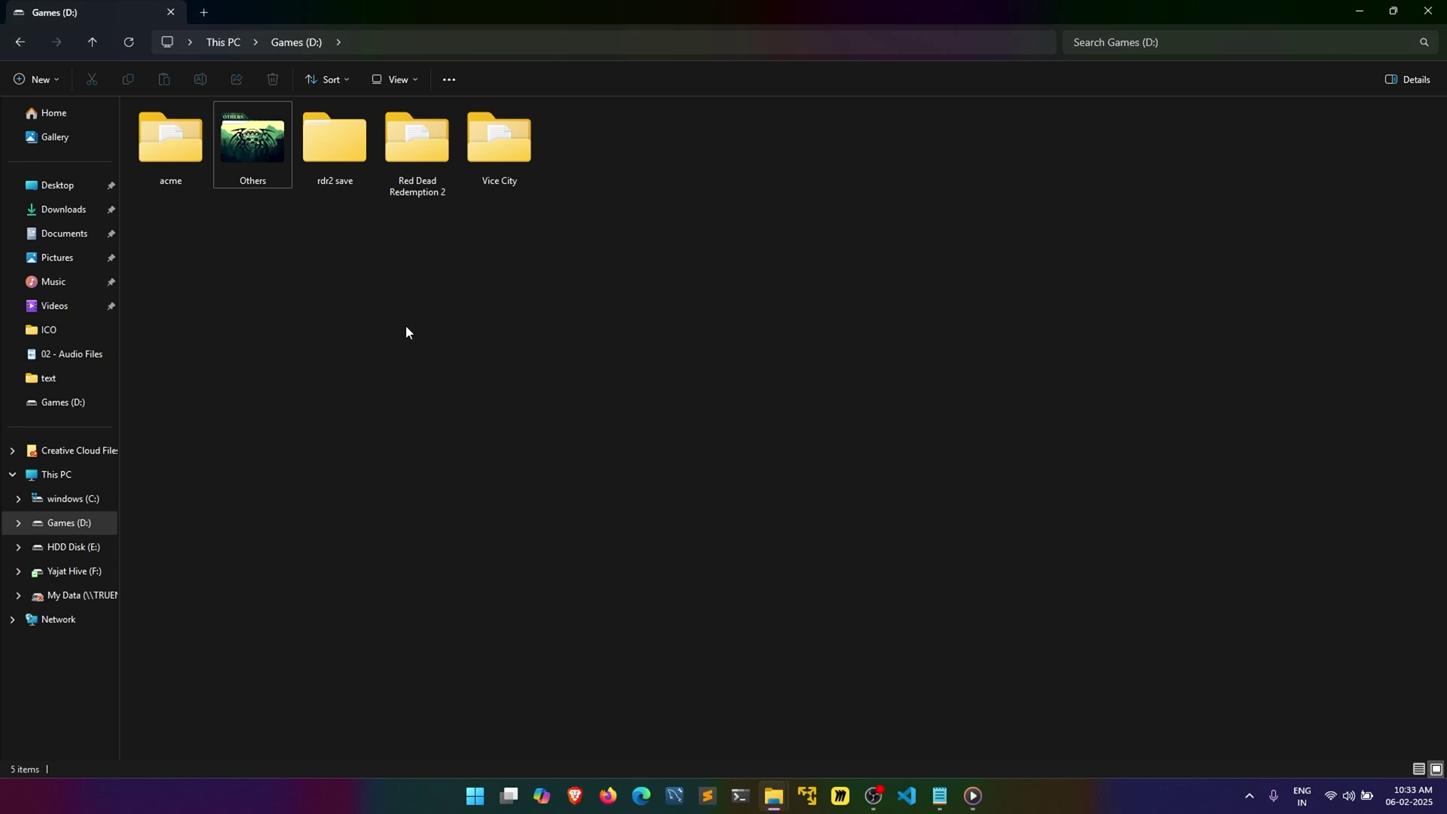
- Select the Others folder, then close the File Explorer window
{"action": "left_click", "coordinate": [264, 163]}
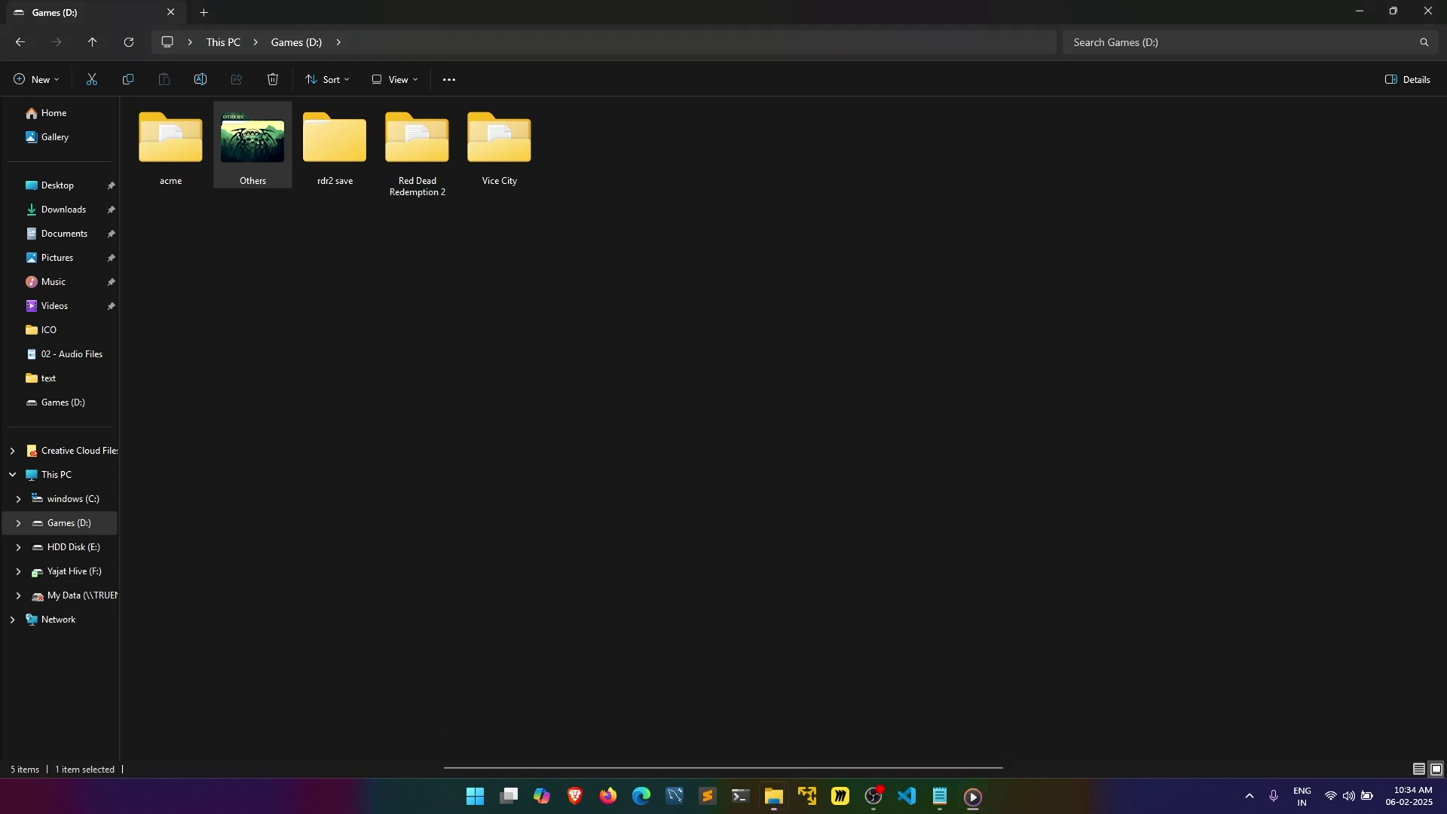
{"action": "left_click", "coordinate": [1154, 363]}
{"action": "left_click", "coordinate": [1428, 11]}
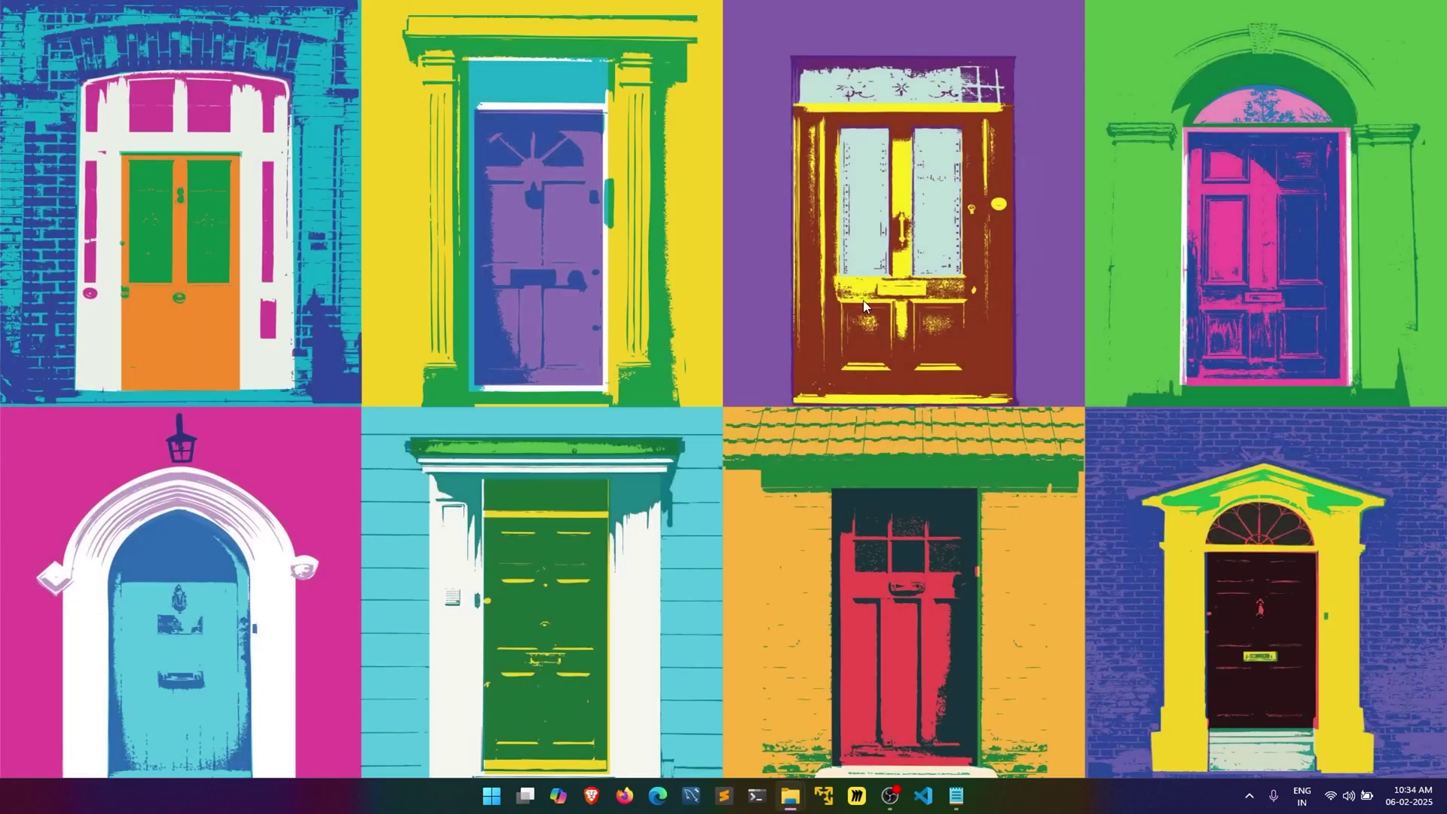